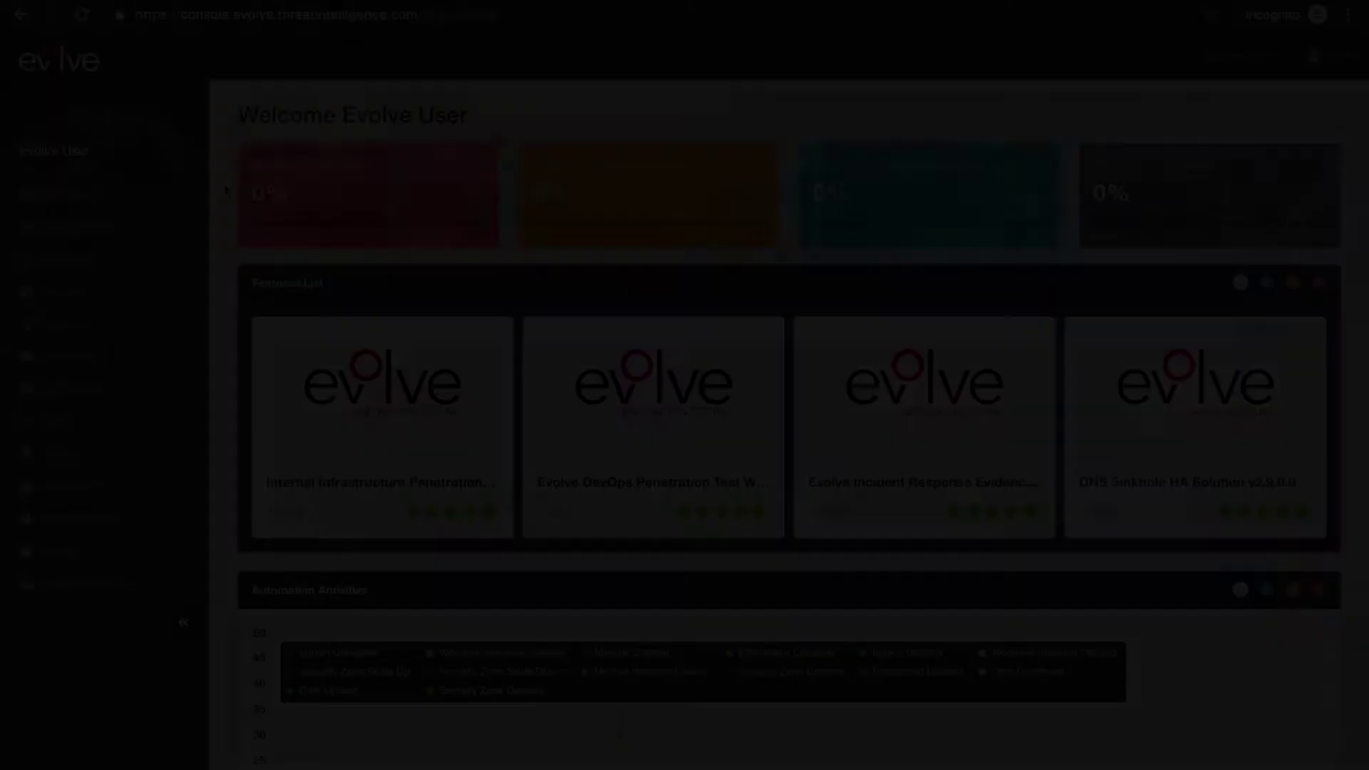
Expand Marketplace in the left sidebar to reveal its sub-pages.
left_click(36, 227)
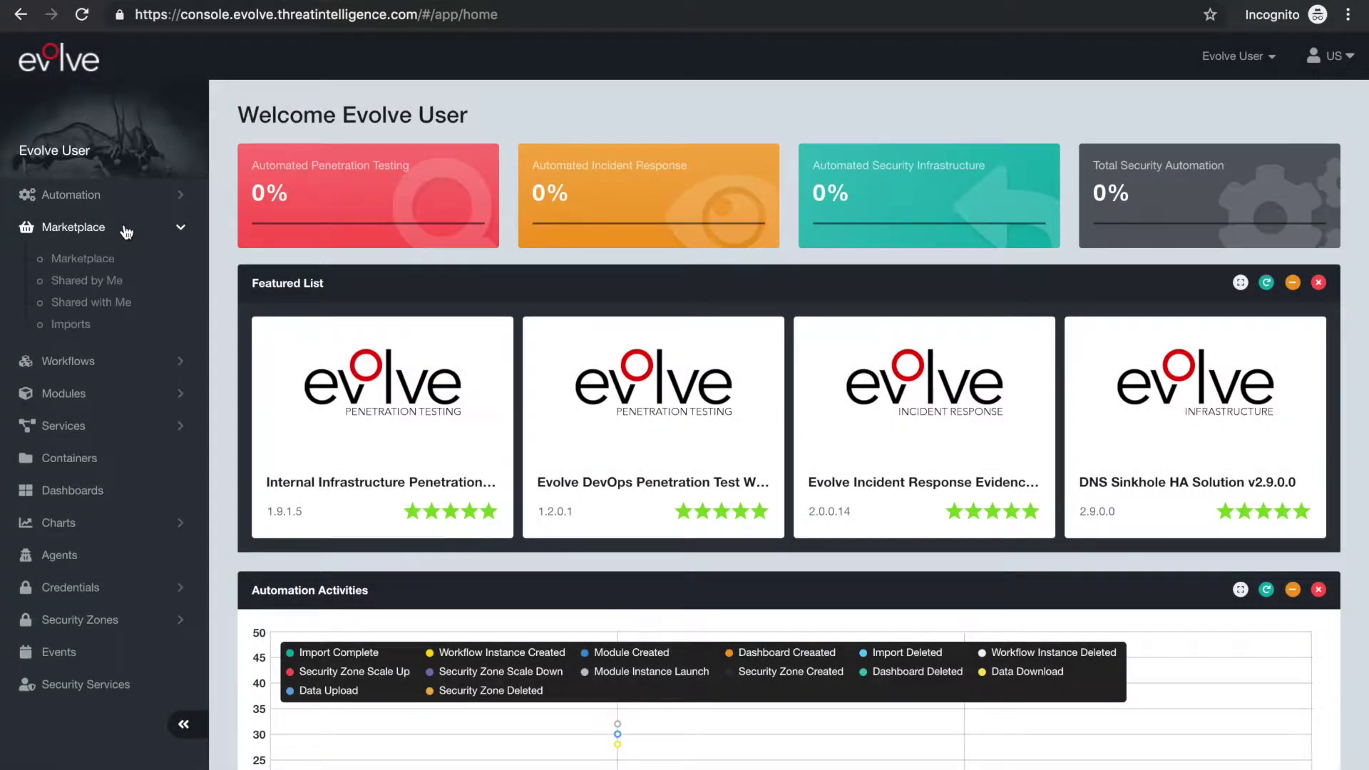
In the Marketplace catalog, filter to Penetration Testing and view Enterprise Compromised Account Monitoring details.
left_click(98, 266)
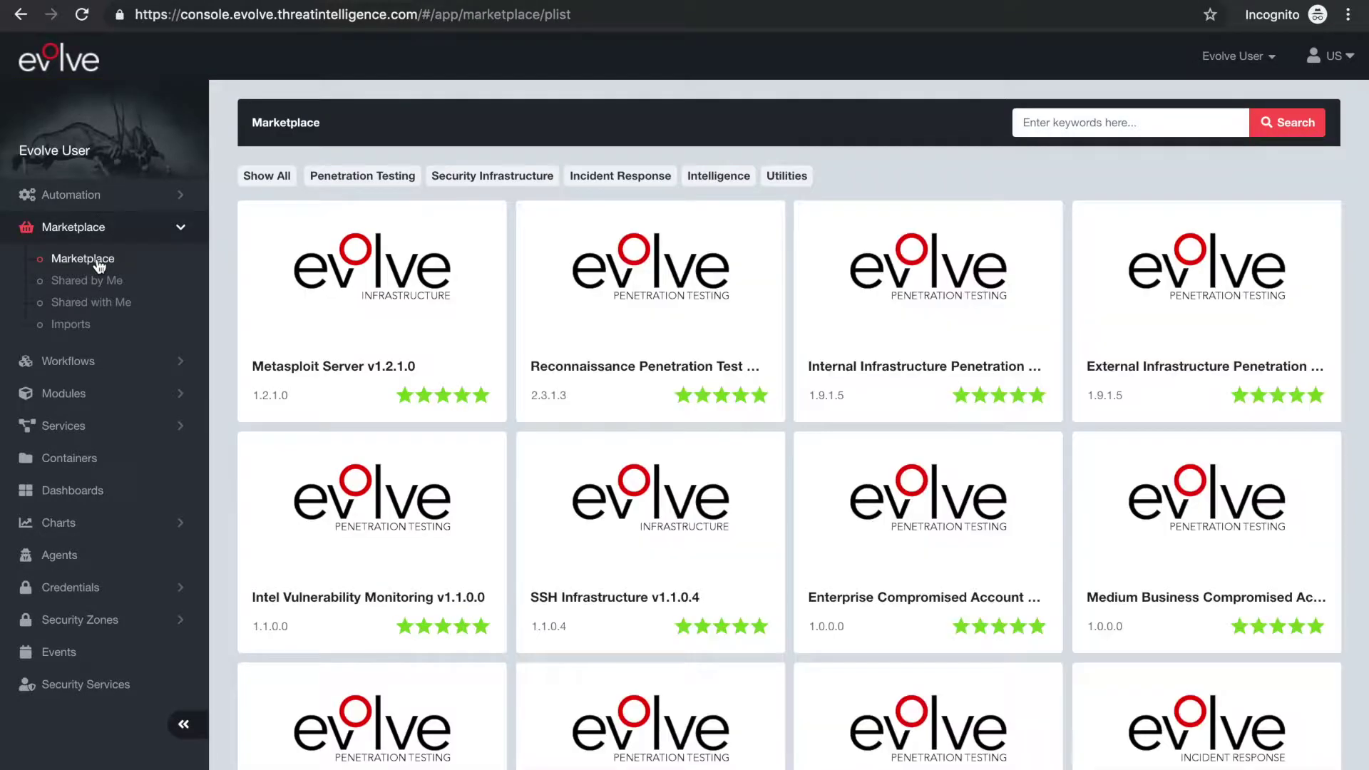
left_click(365, 184)
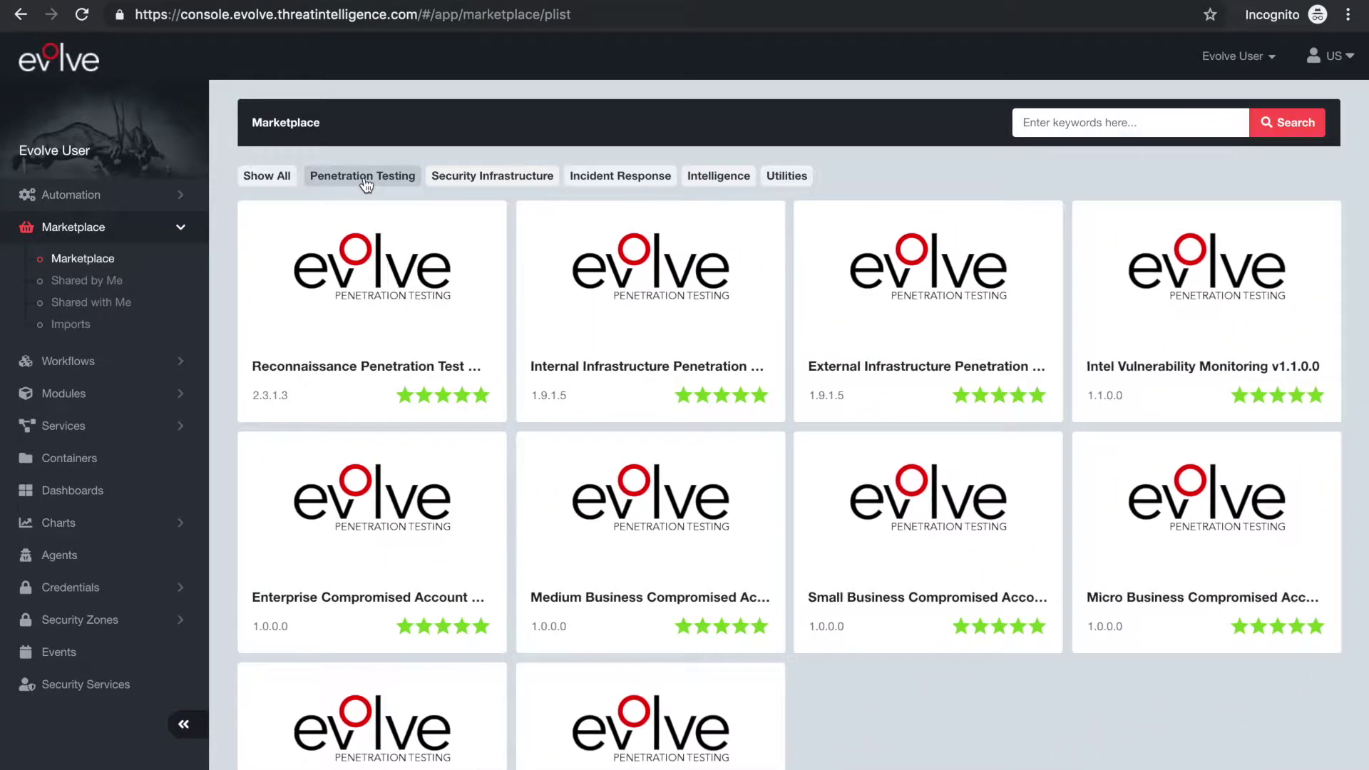
left_click(360, 537)
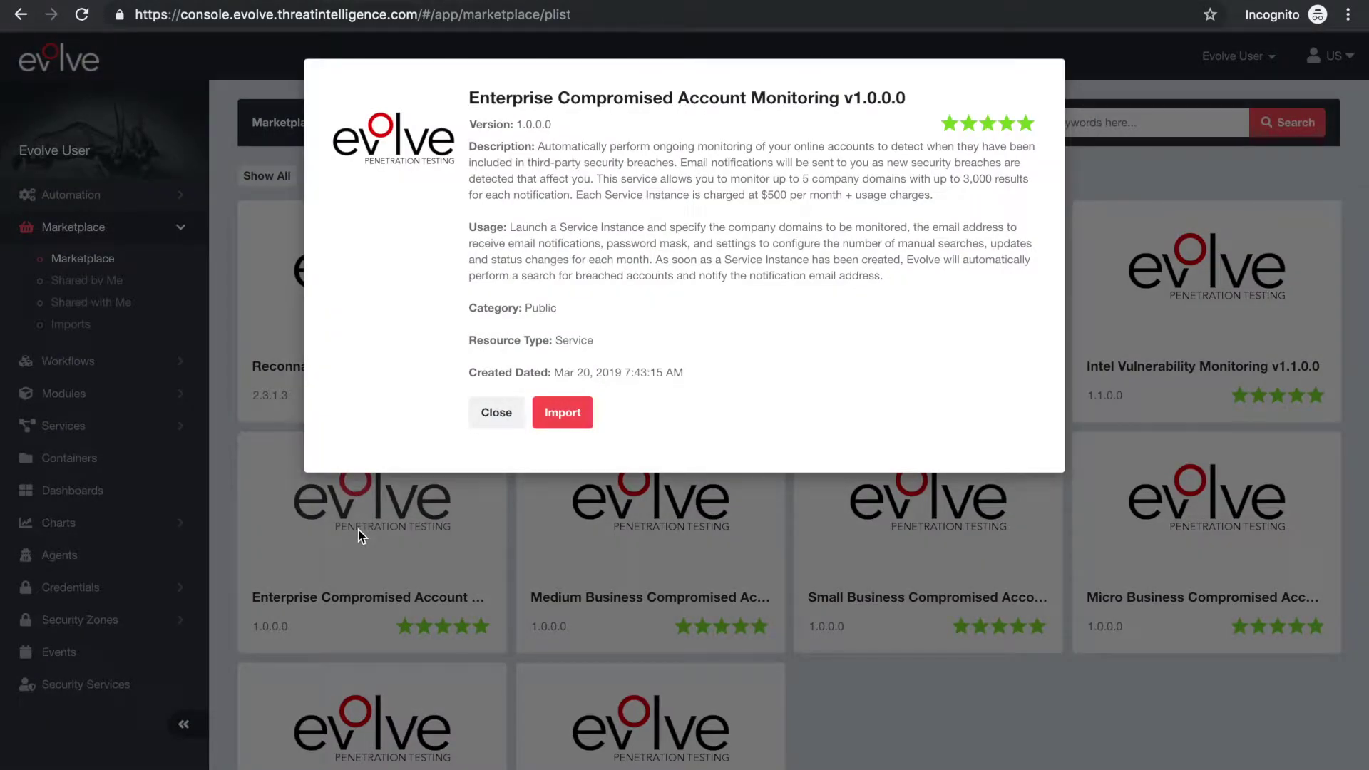
Import Enterprise_Compromised_Account_Monitoring_v1.0.0.0 as a Service and show its import details as Available.
left_click(564, 416)
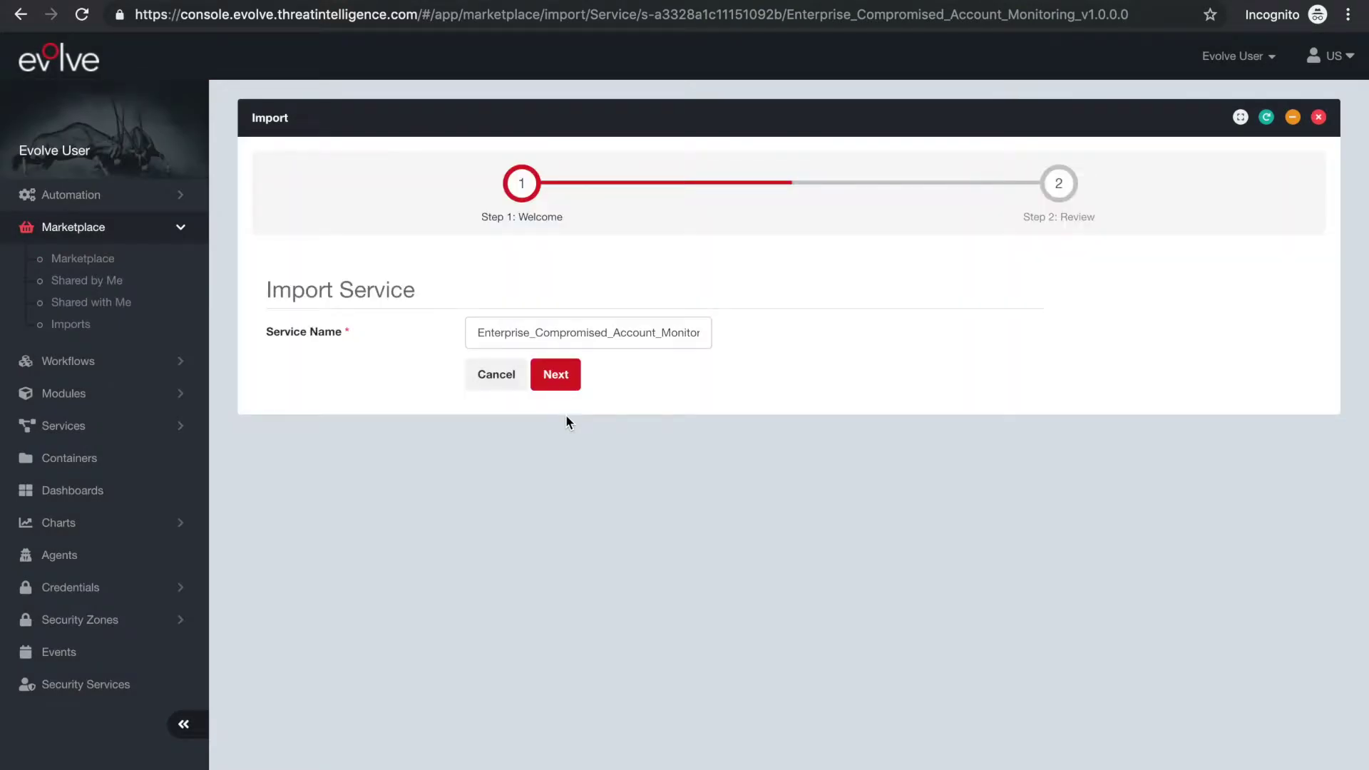
left_click(552, 375)
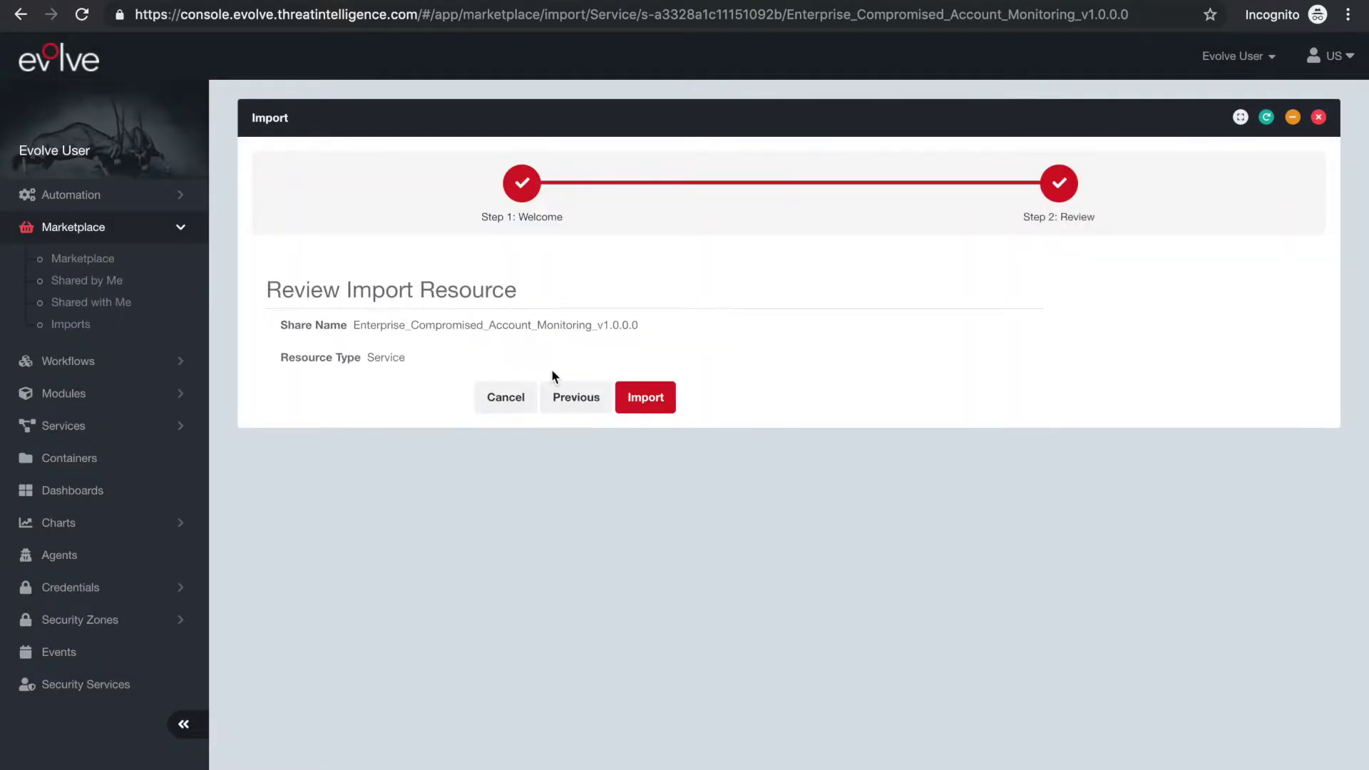
left_click(646, 398)
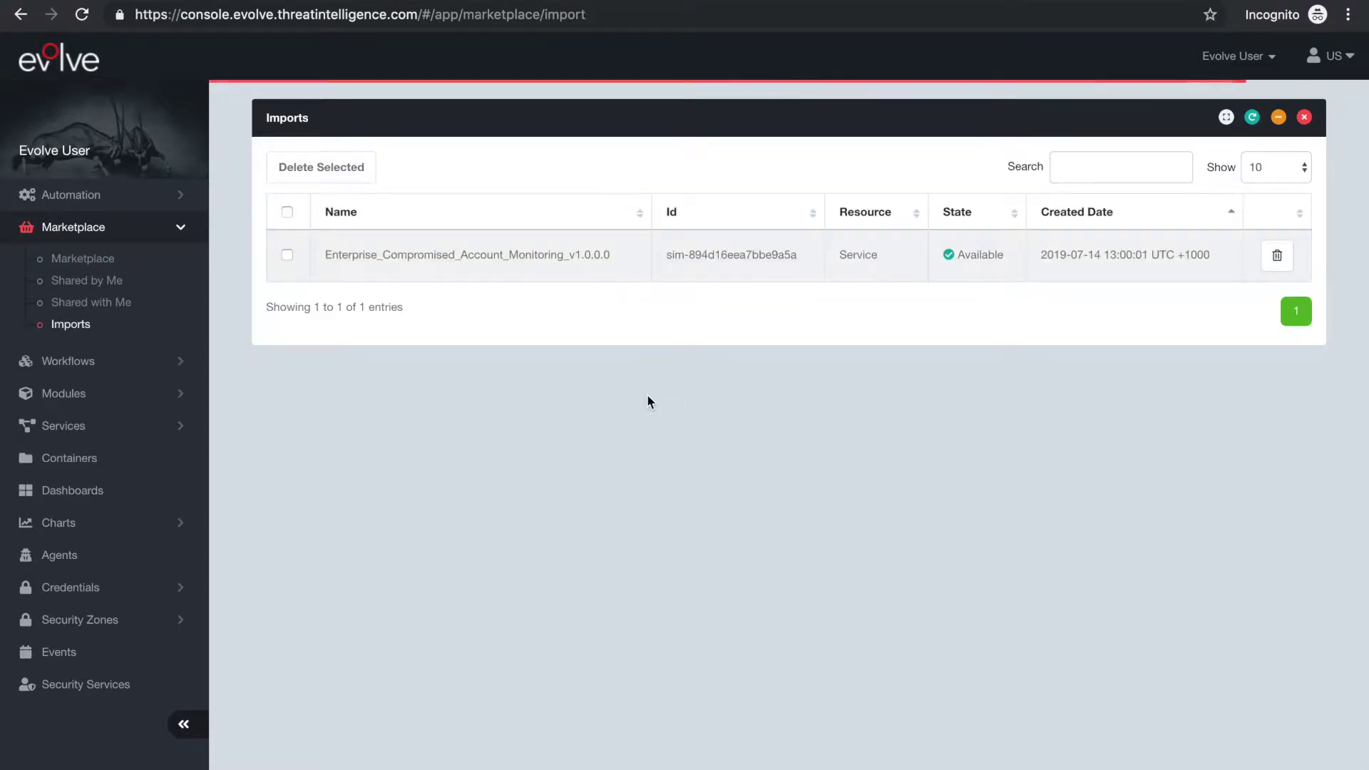
left_click(633, 274)
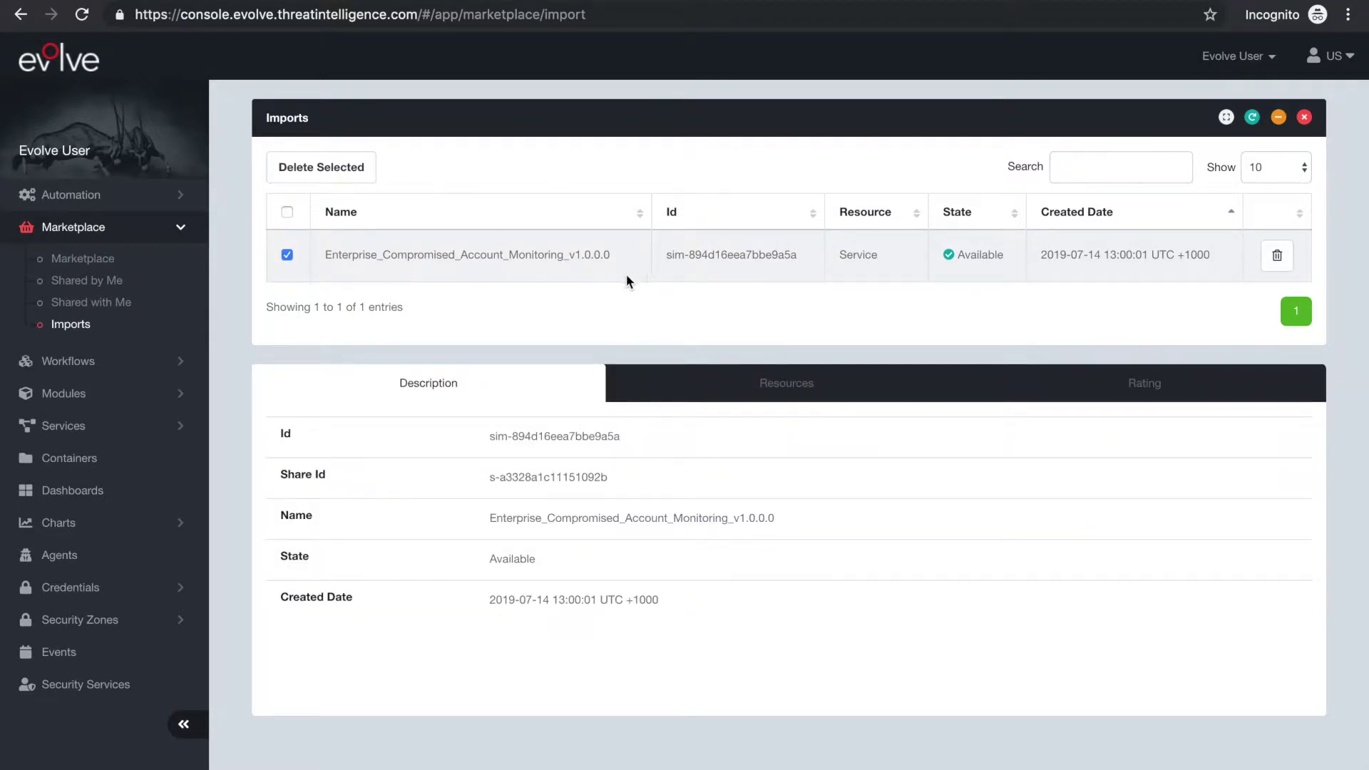
left_click(133, 431)
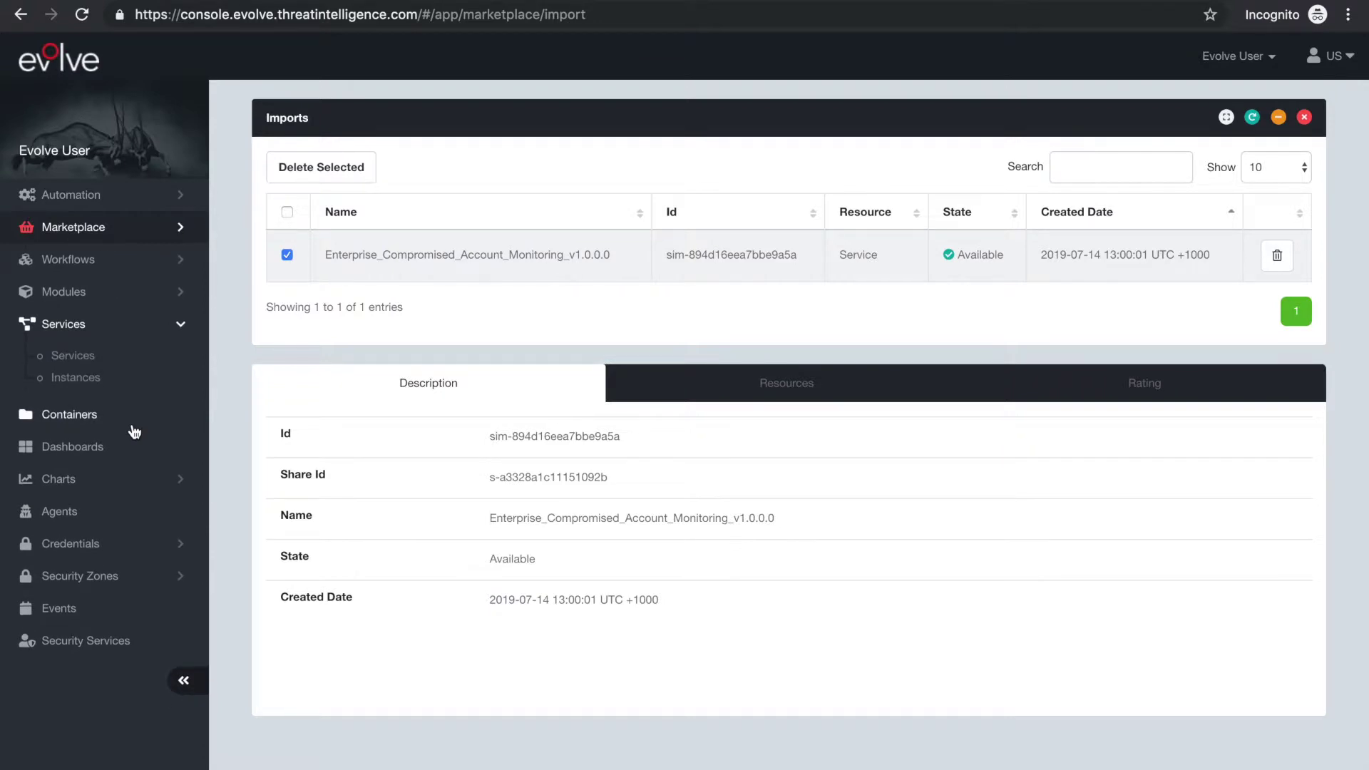
From the Services list, select the monitoring service and start creating a new instance of it.
left_click(86, 361)
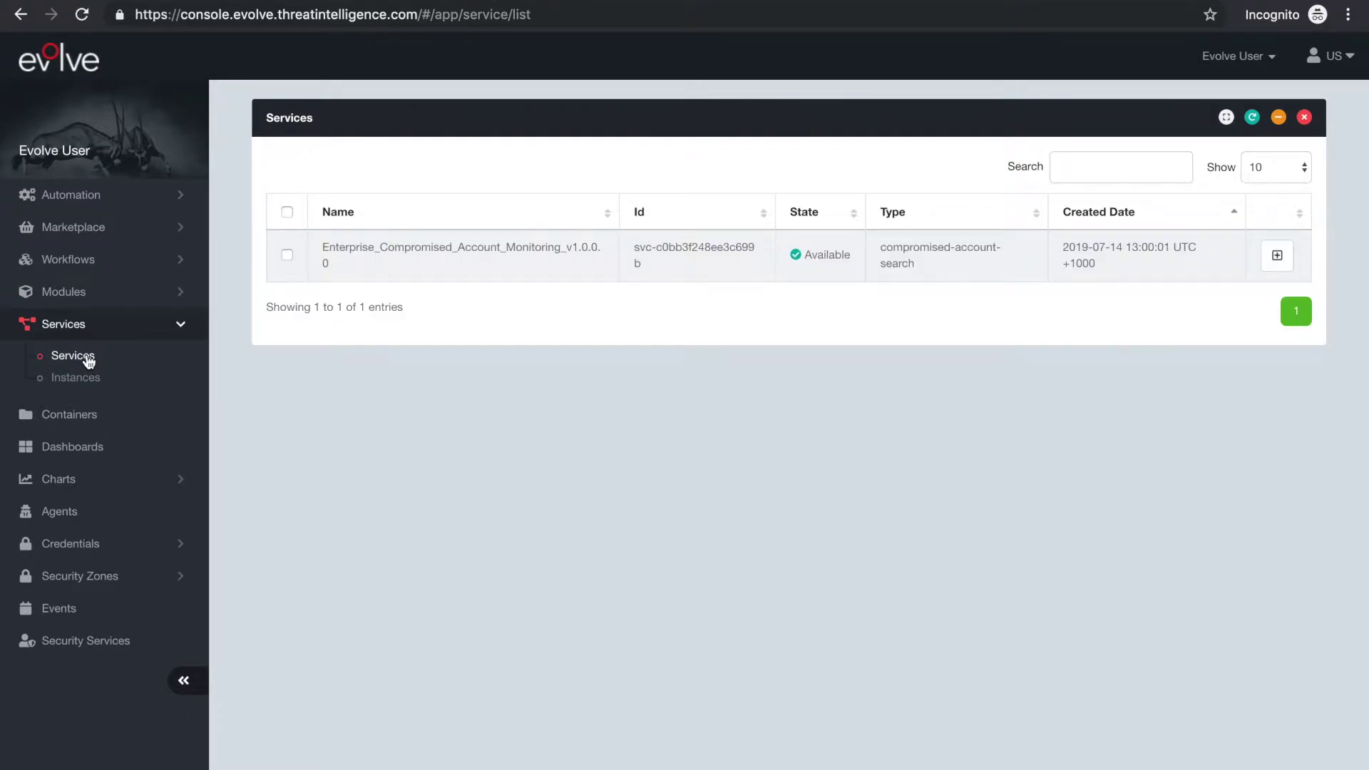
left_click(679, 251)
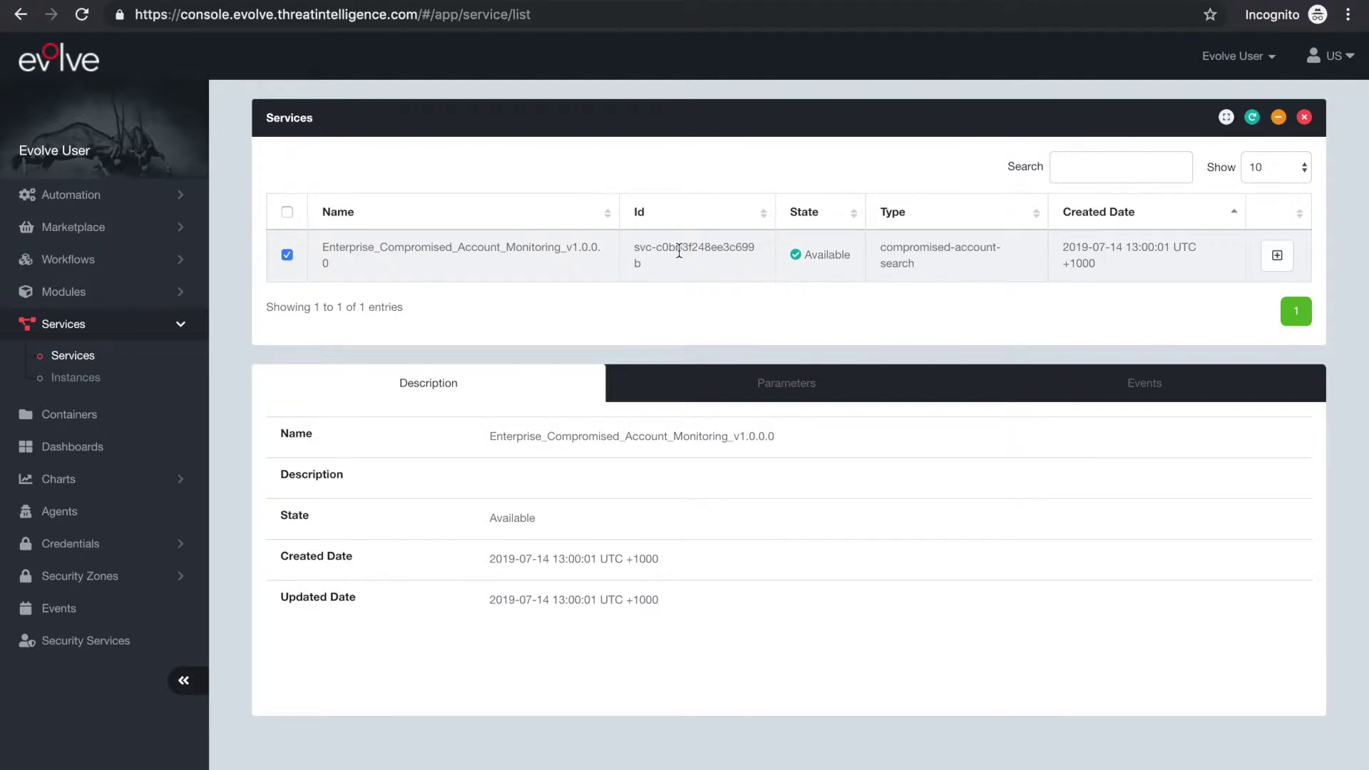
left_click(1275, 258)
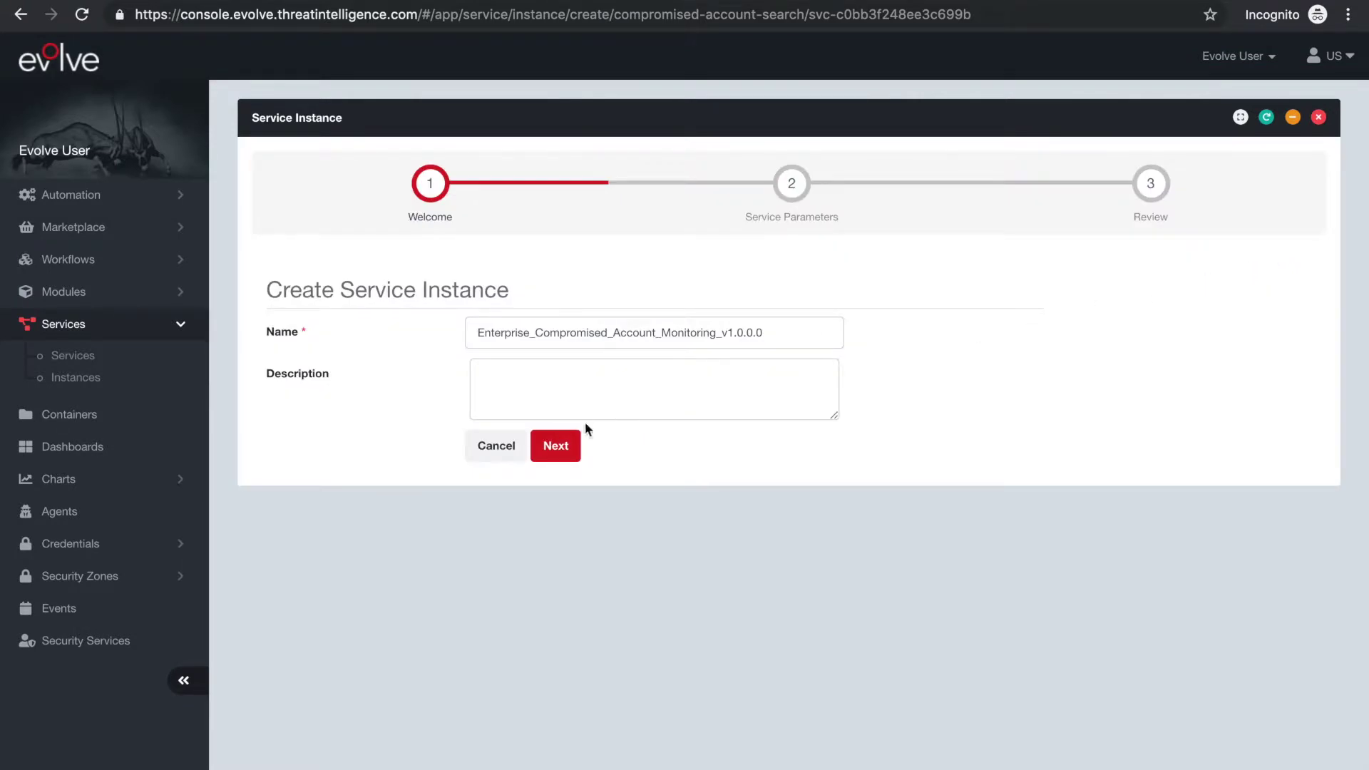
left_click(556, 447)
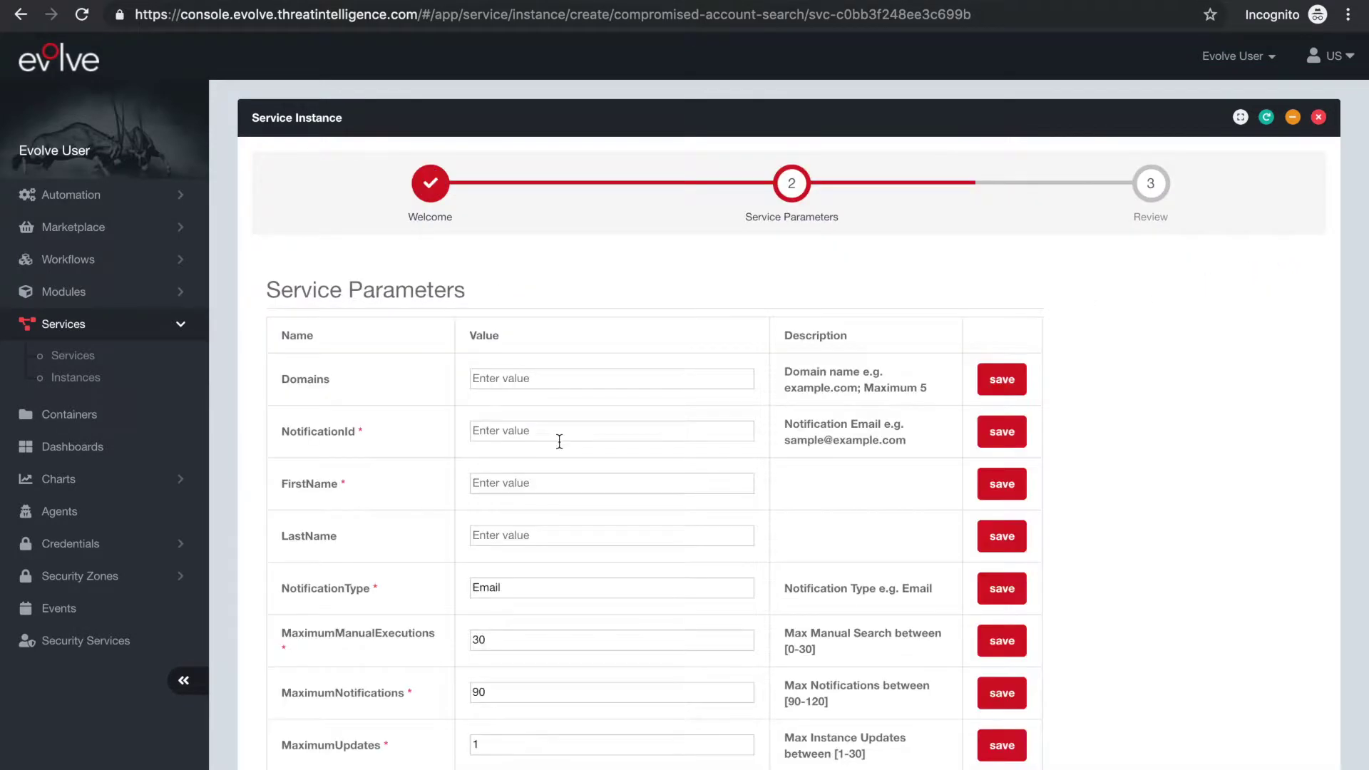
left_click(635, 376)
type("exam")
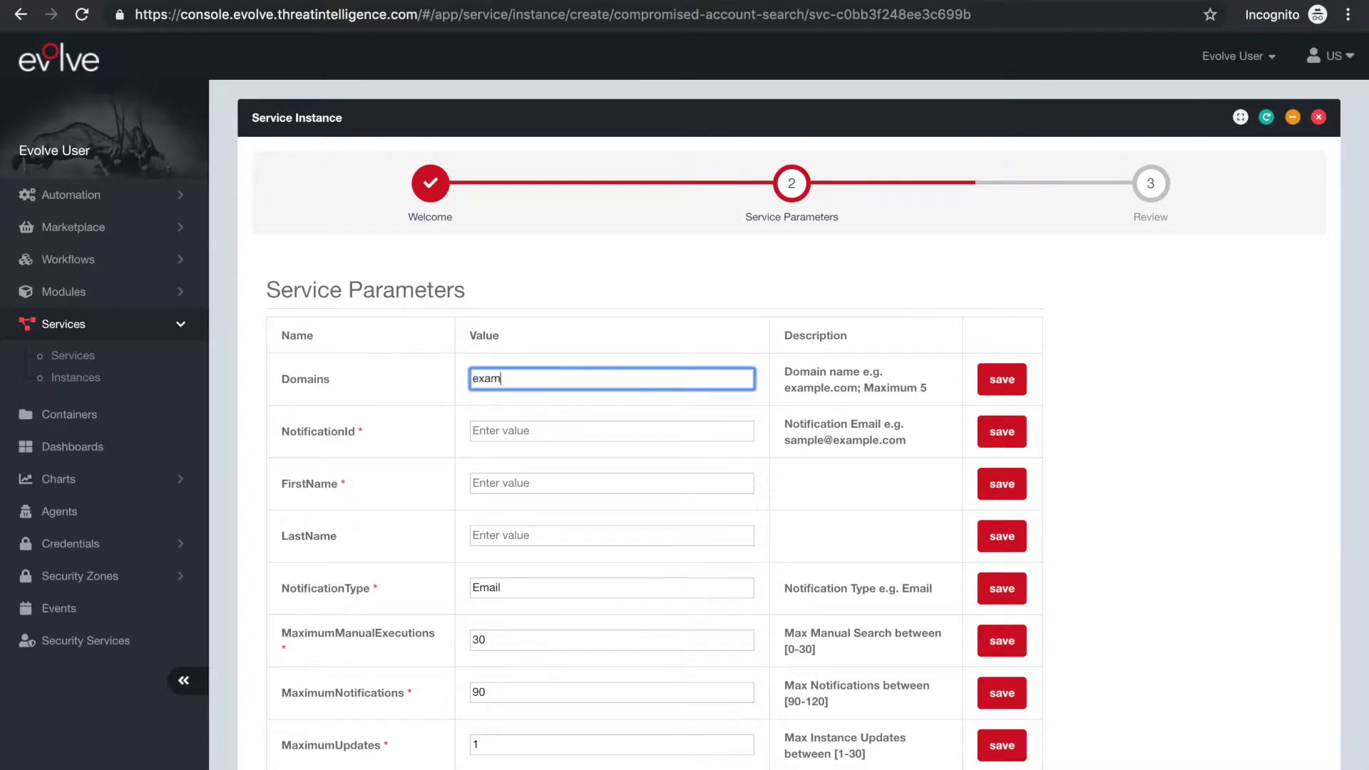
type("ple1.com")
key("Return")
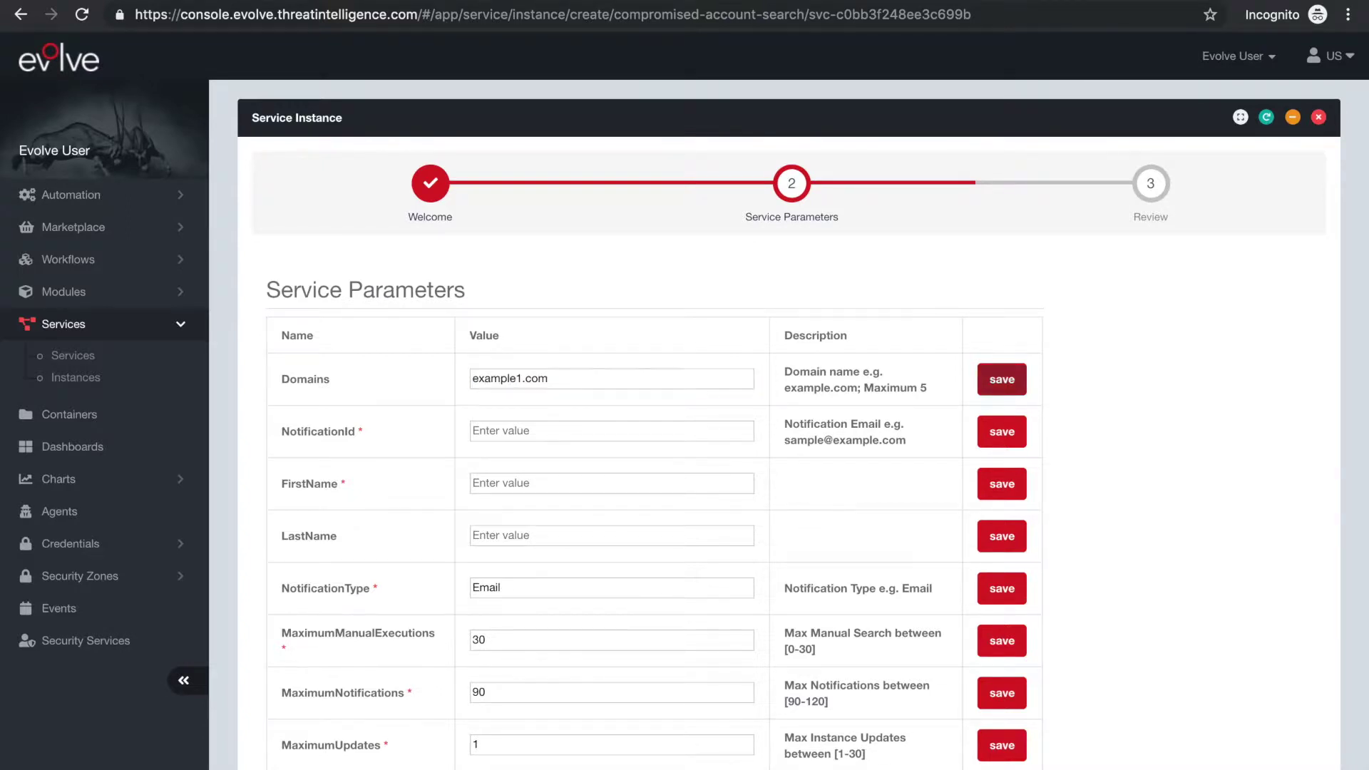
key("Tab")
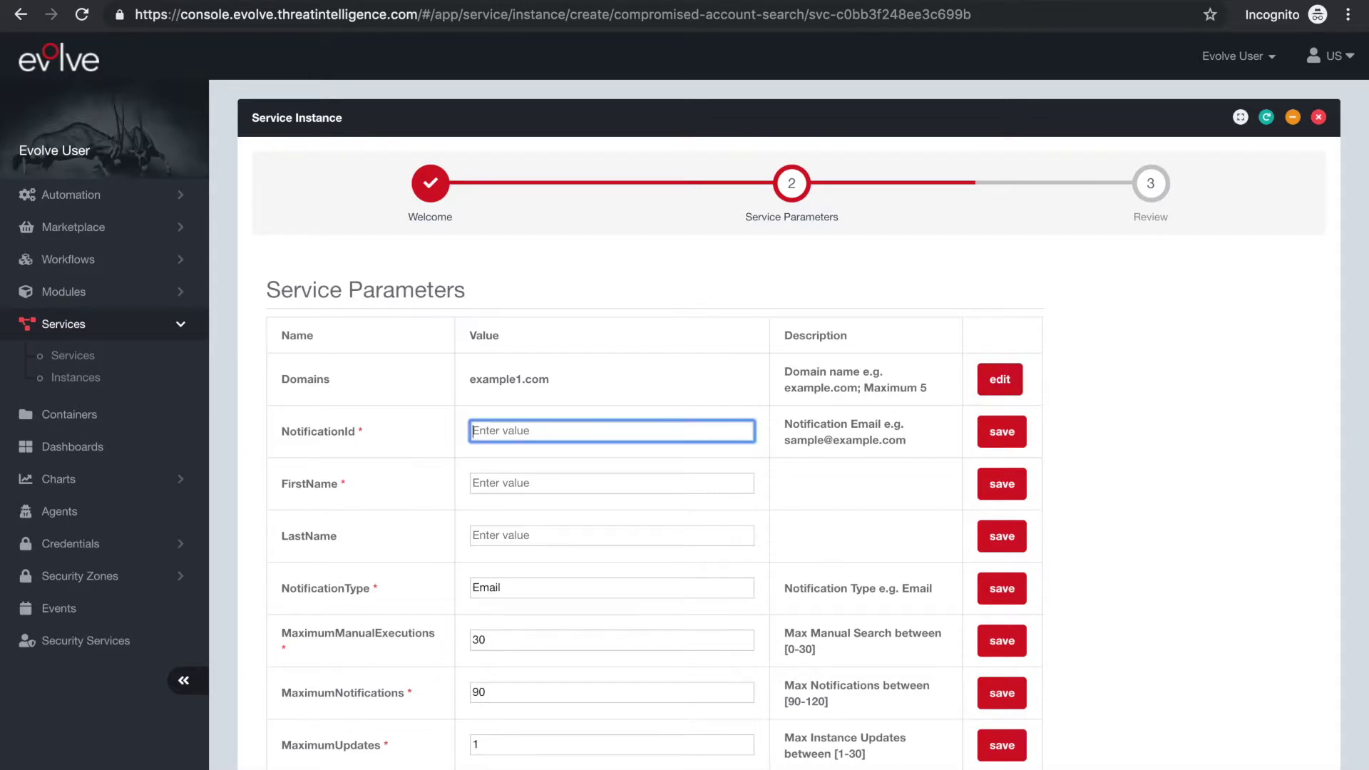
key("Tab")
key("Return")
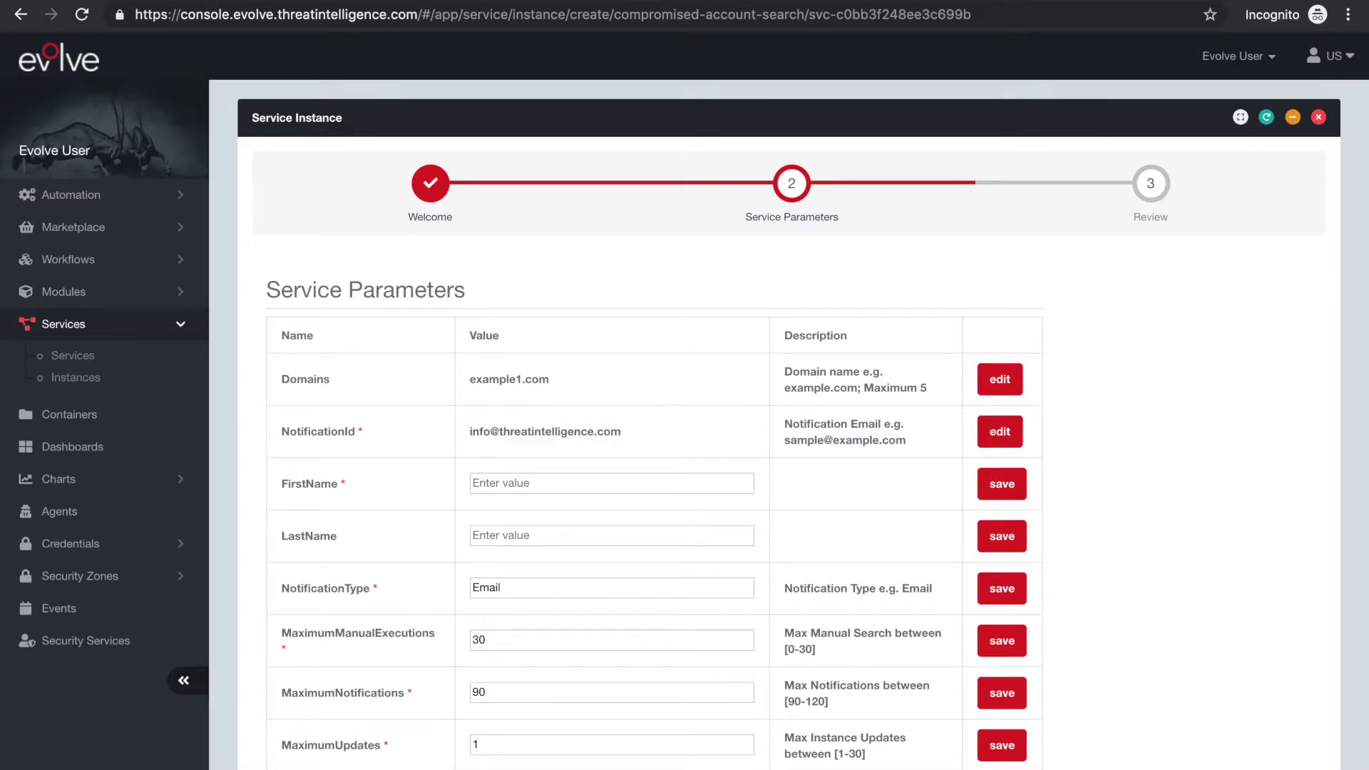
Save Threat as FirstName and Intelligence as LastName for the instance.
key("Tab")
type("Th")
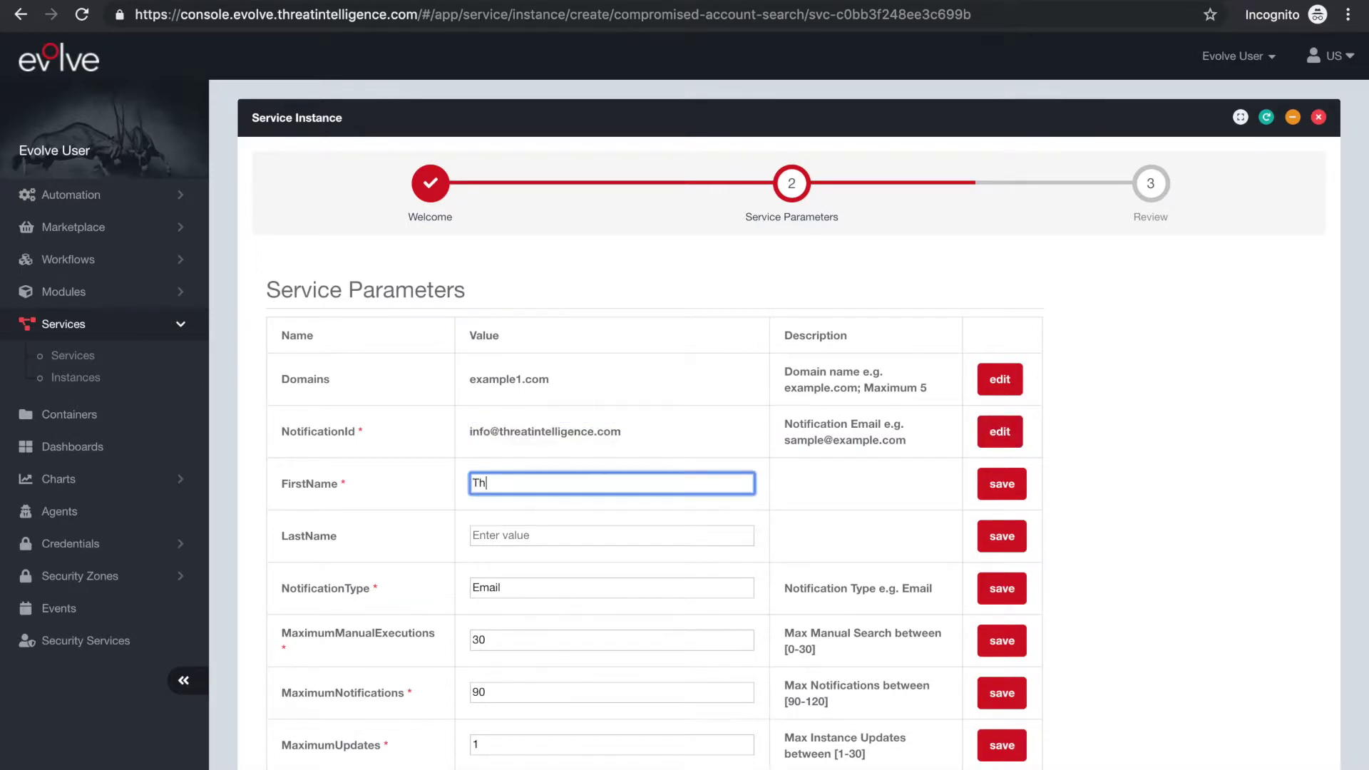
type("reat")
key("Tab")
key("Return")
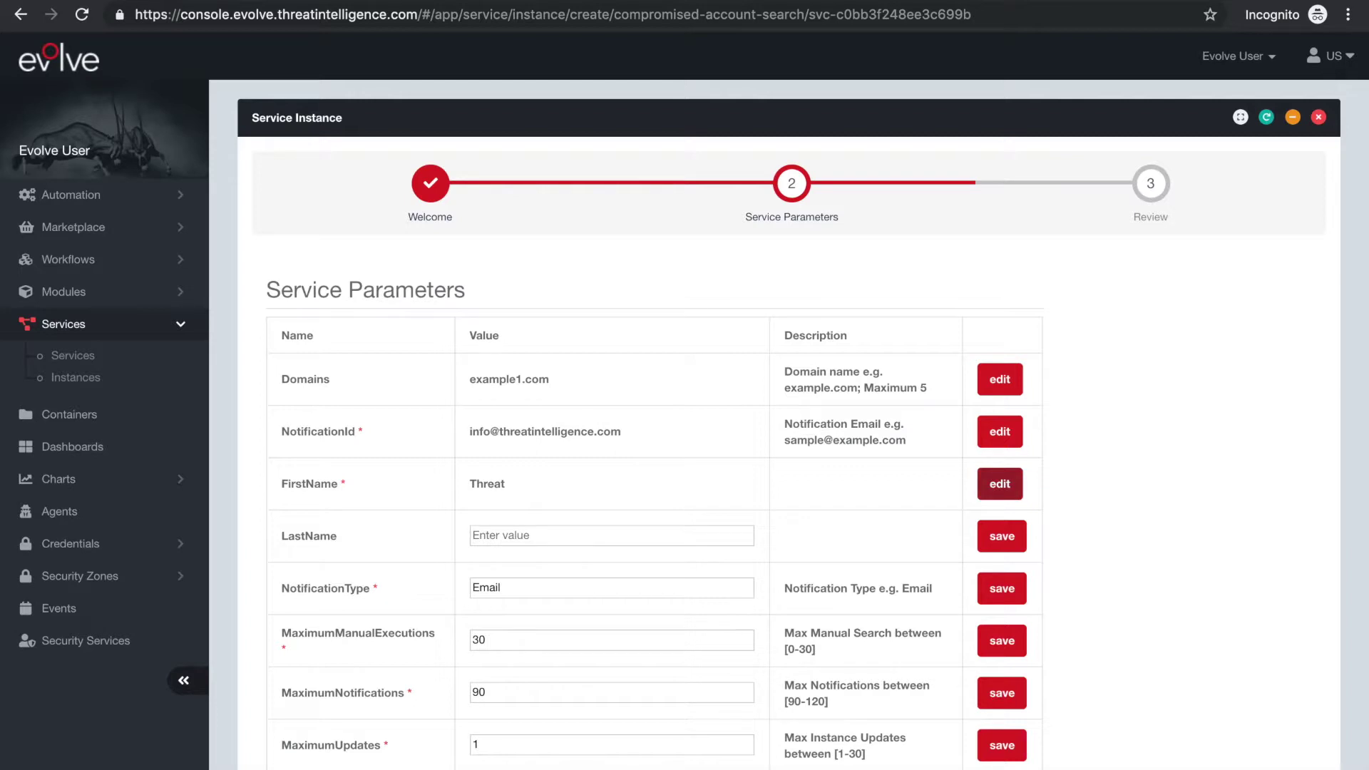
key("Tab")
type("Int")
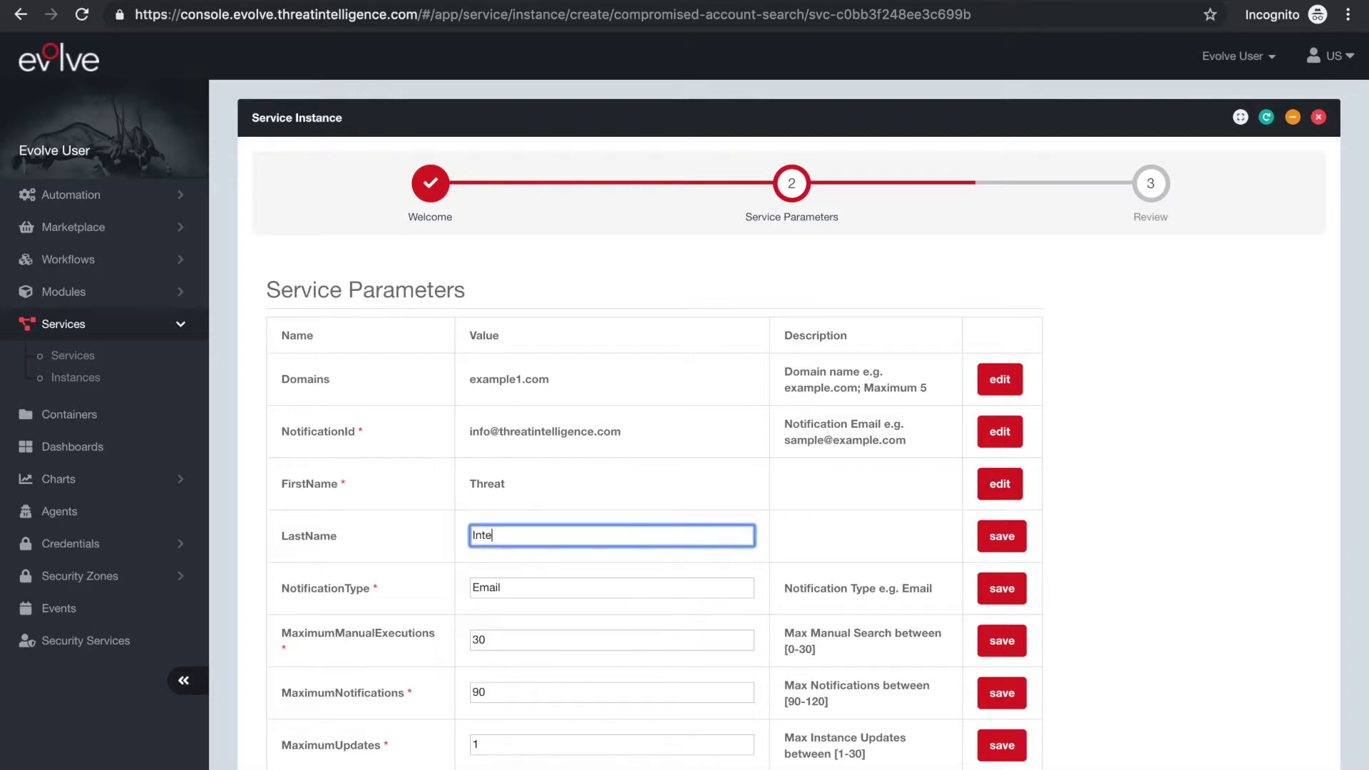
type("elligence")
key("Tab")
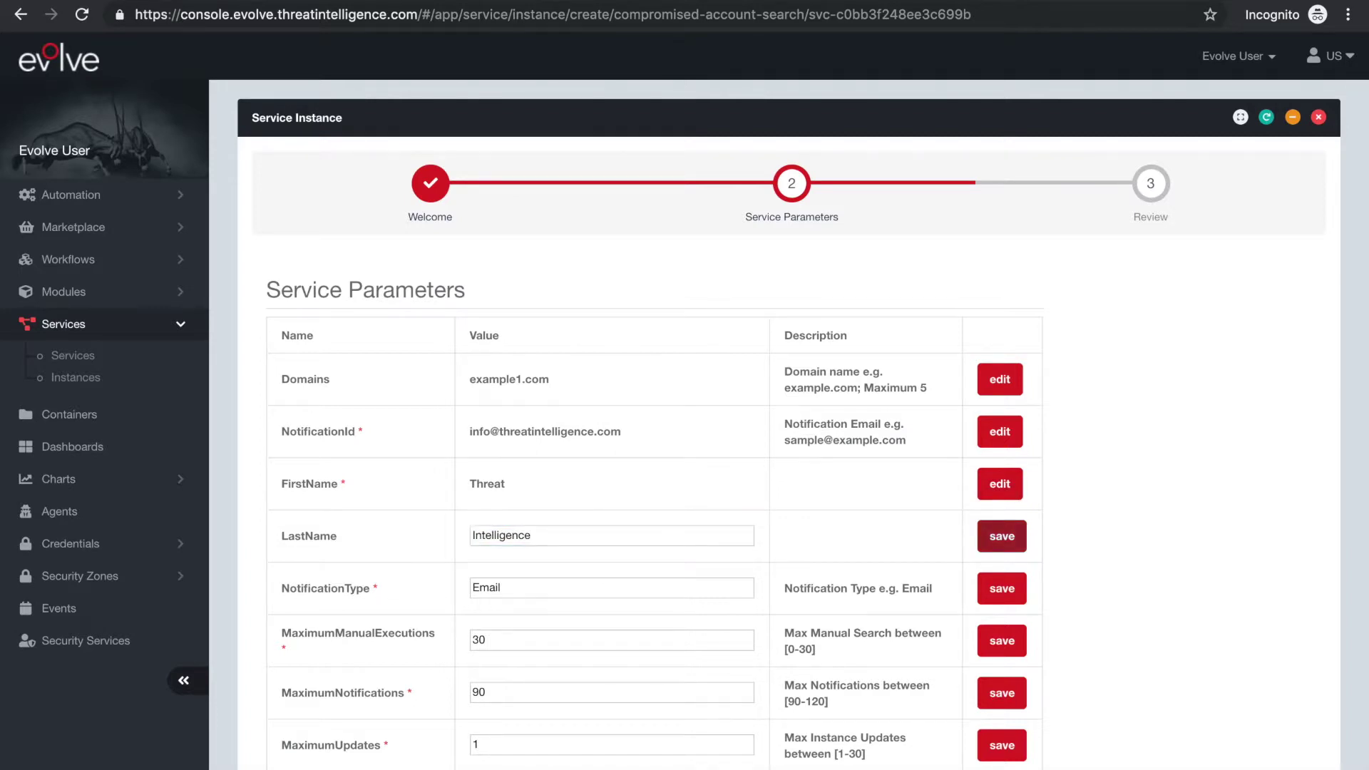
key("Return")
scroll(804, 414, "down", 3)
scroll(803, 414, "down", 1)
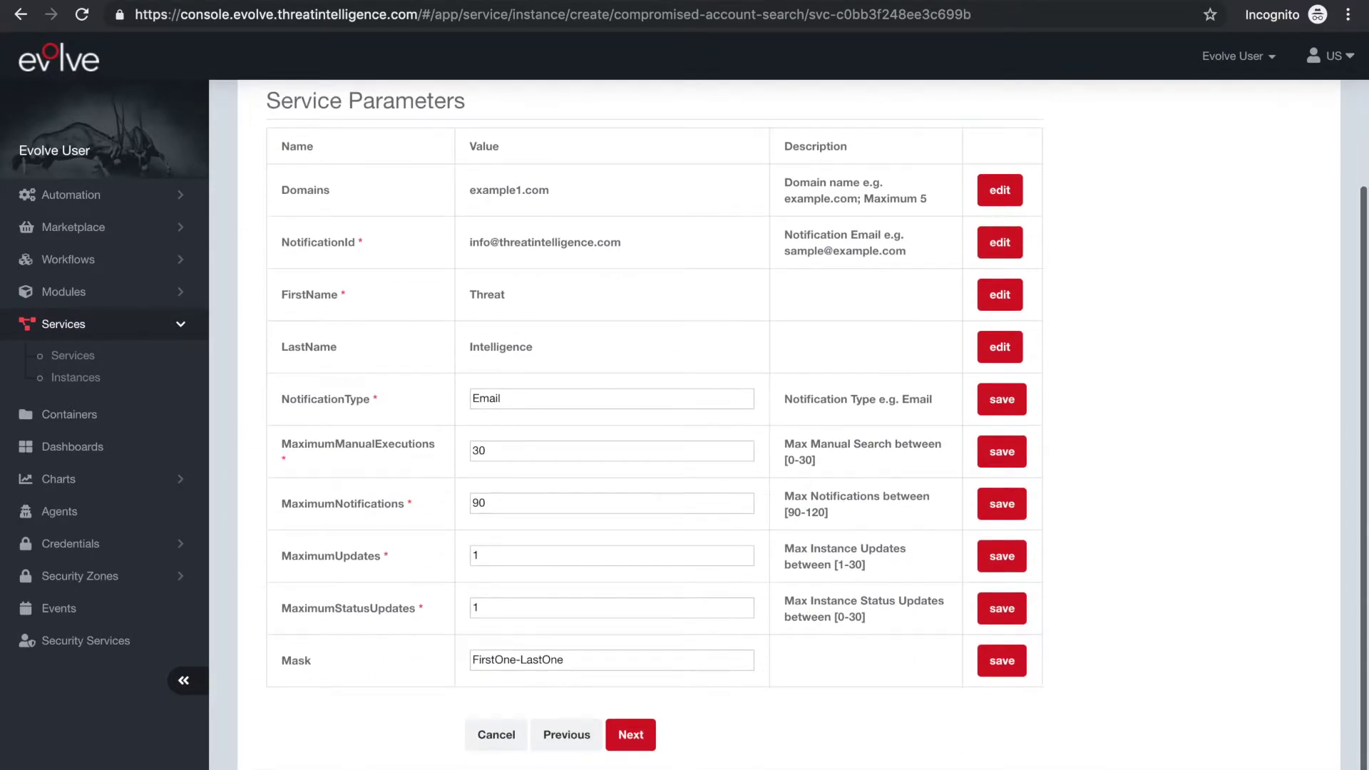
Save NotificationType Email, max executions 30, notifications 90, updates 1, status updates 1, mask FirstOne-LastOne, and proceed to Review.
left_click(1003, 403)
left_click(1002, 454)
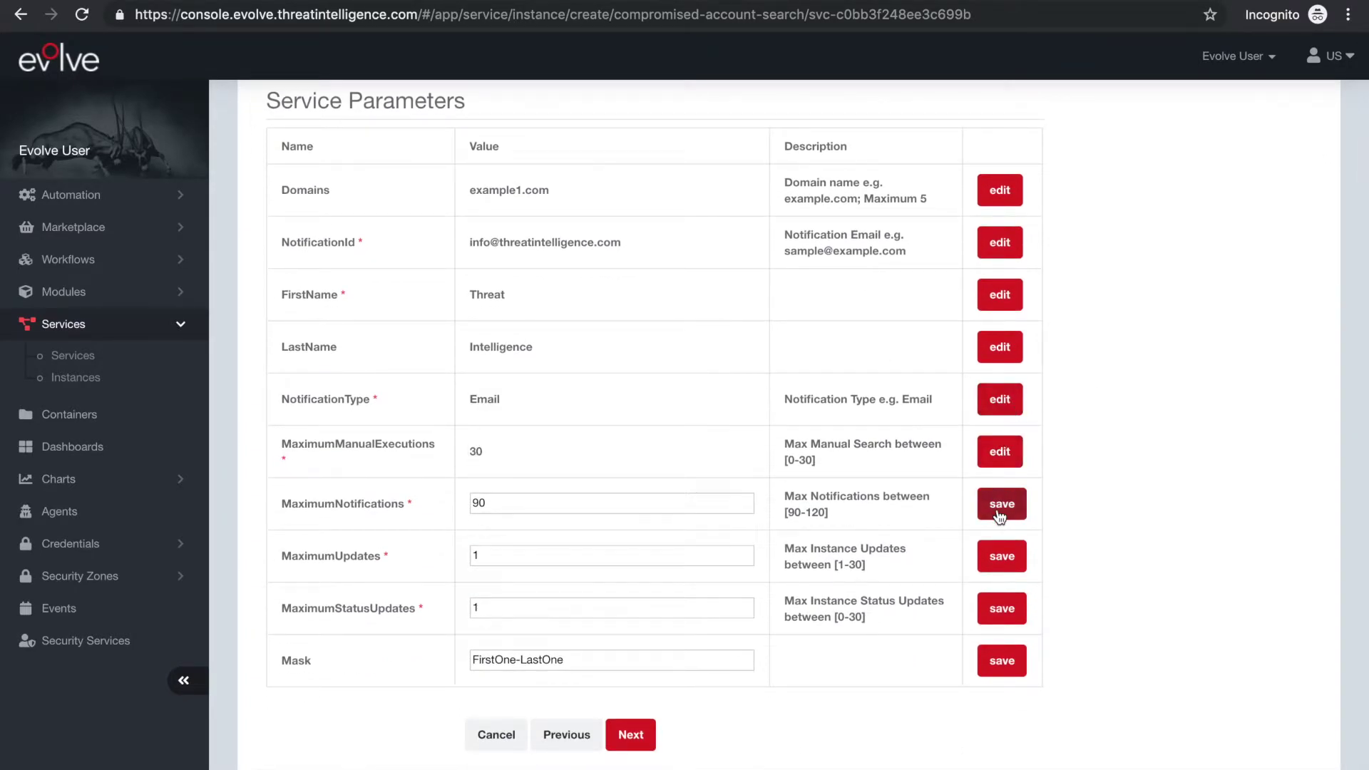
left_click(1001, 506)
left_click(1002, 558)
left_click(998, 610)
left_click(998, 660)
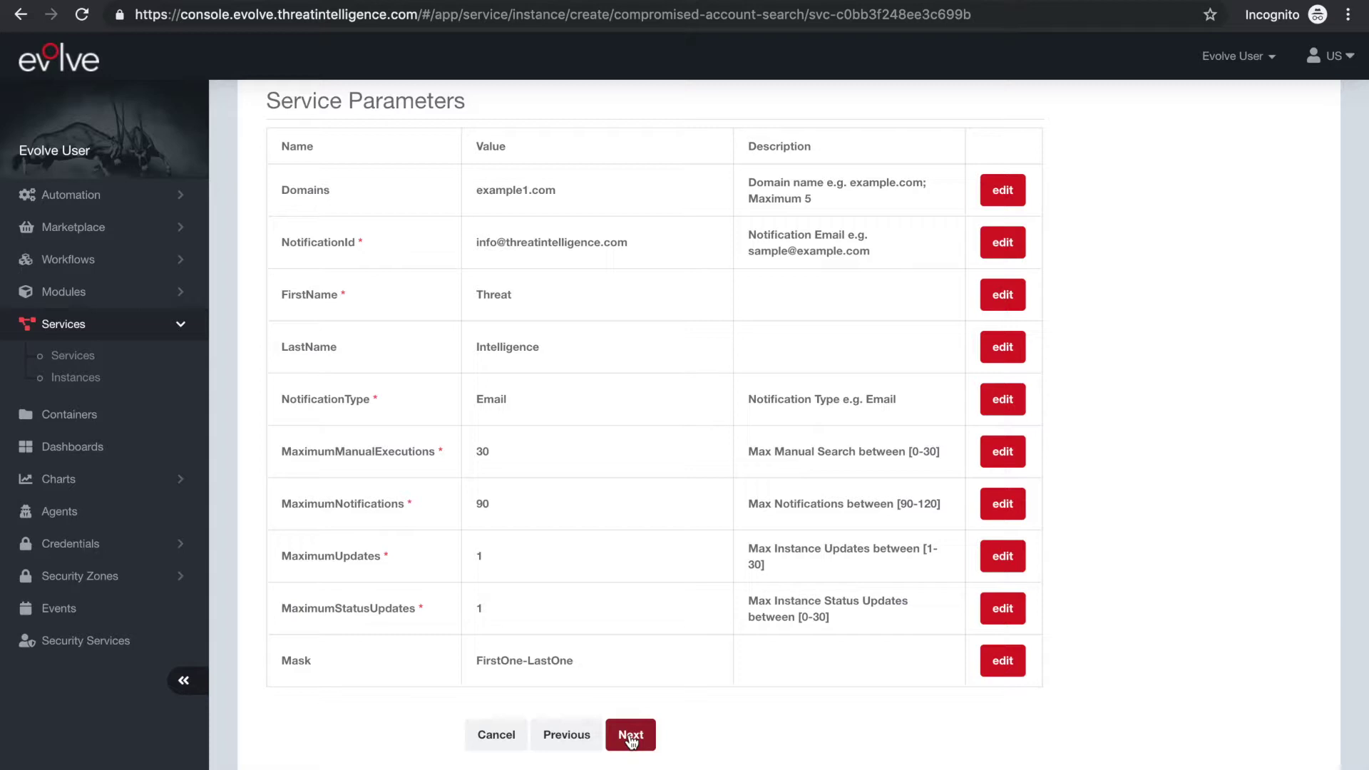
left_click(630, 735)
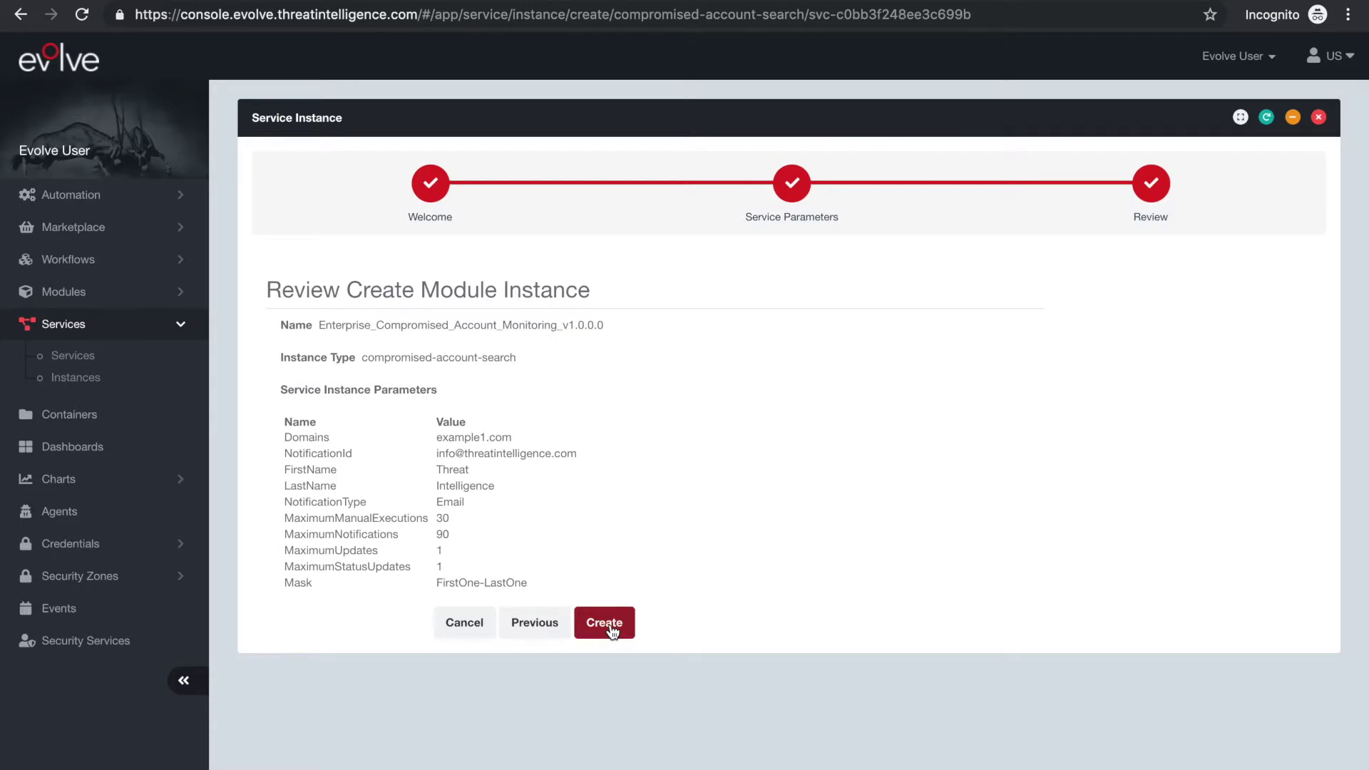
Create the instance, check its saved parameters, and start running it.
left_click(611, 632)
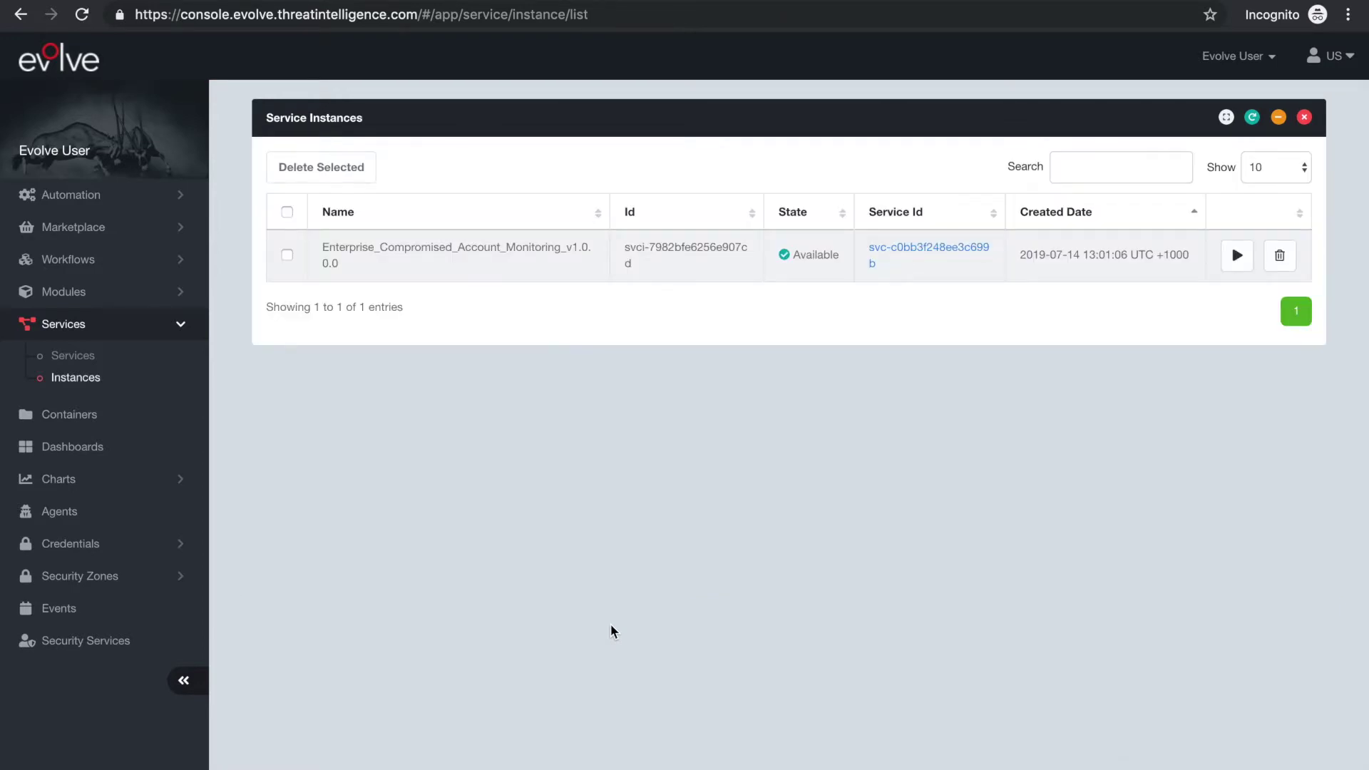
left_click(722, 278)
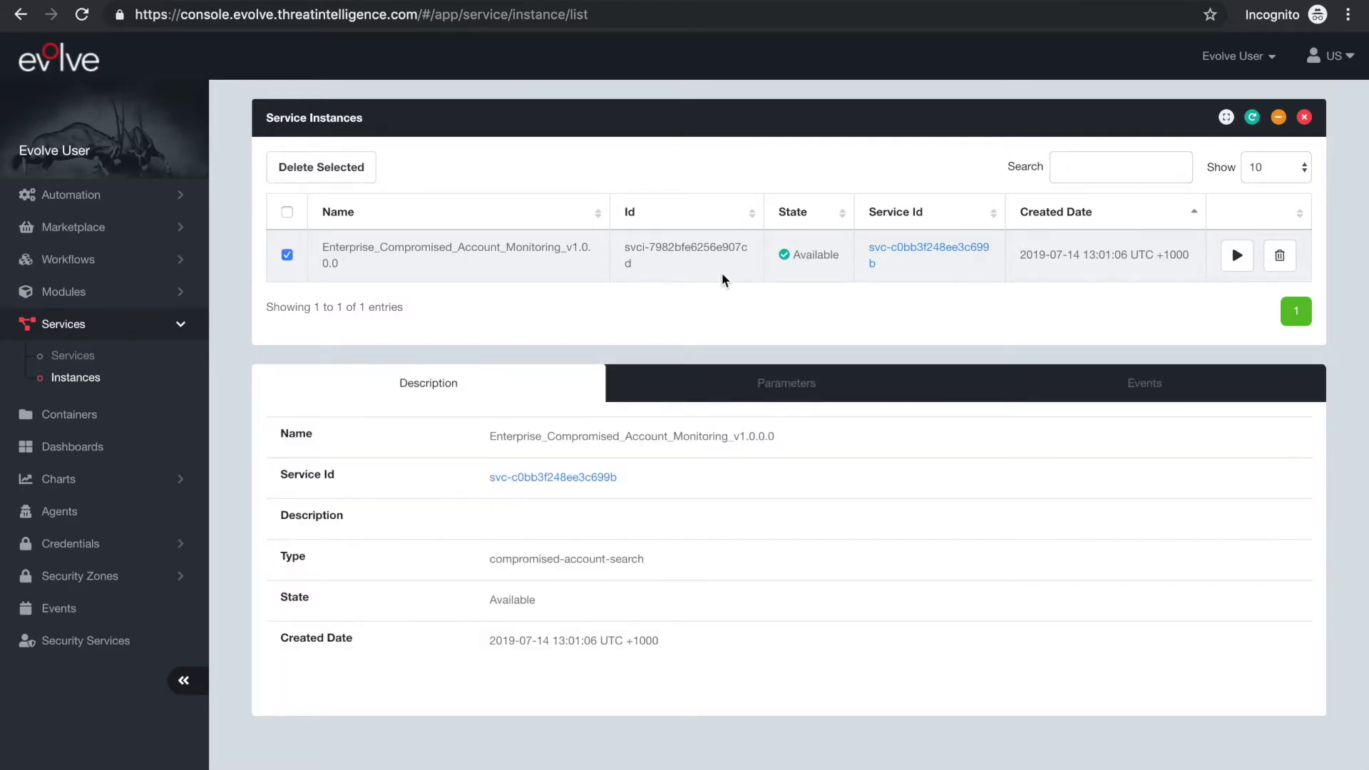
left_click(715, 388)
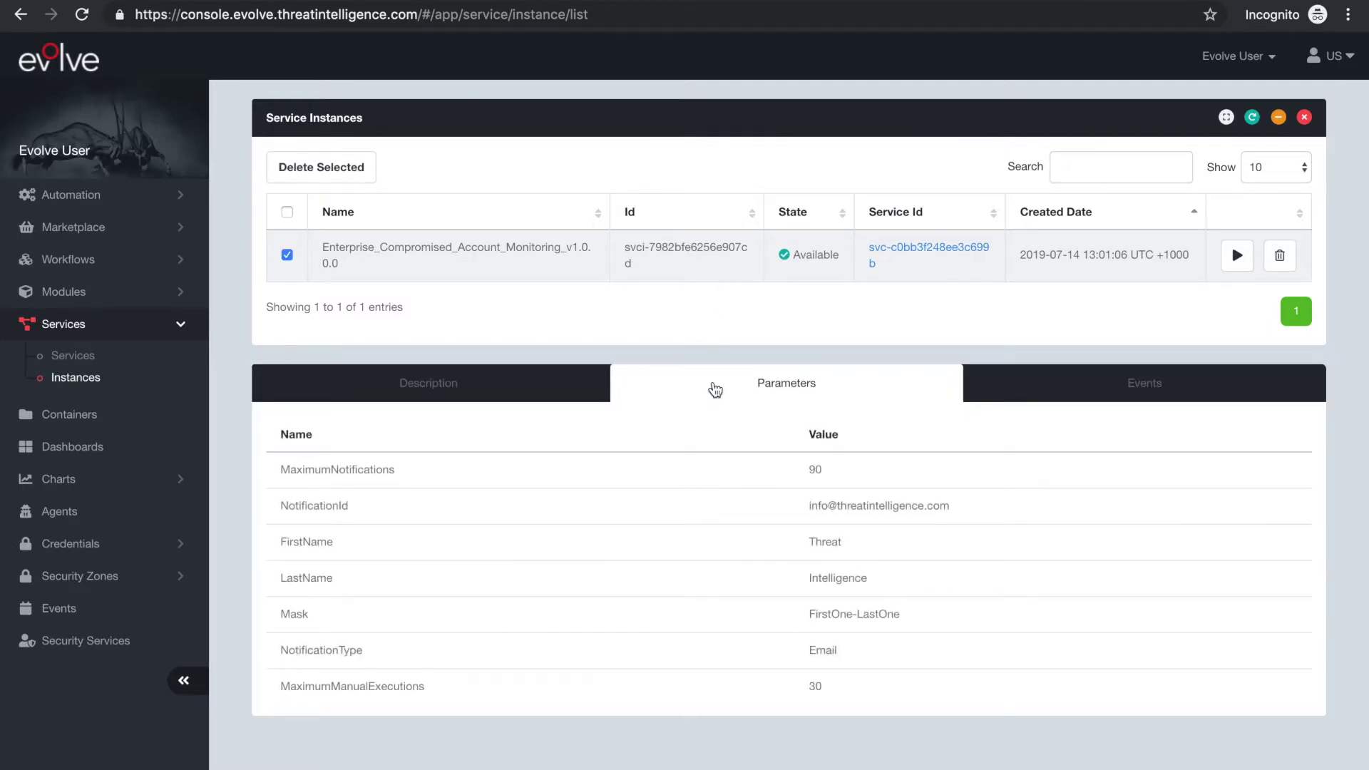
scroll(718, 517, "down", 2)
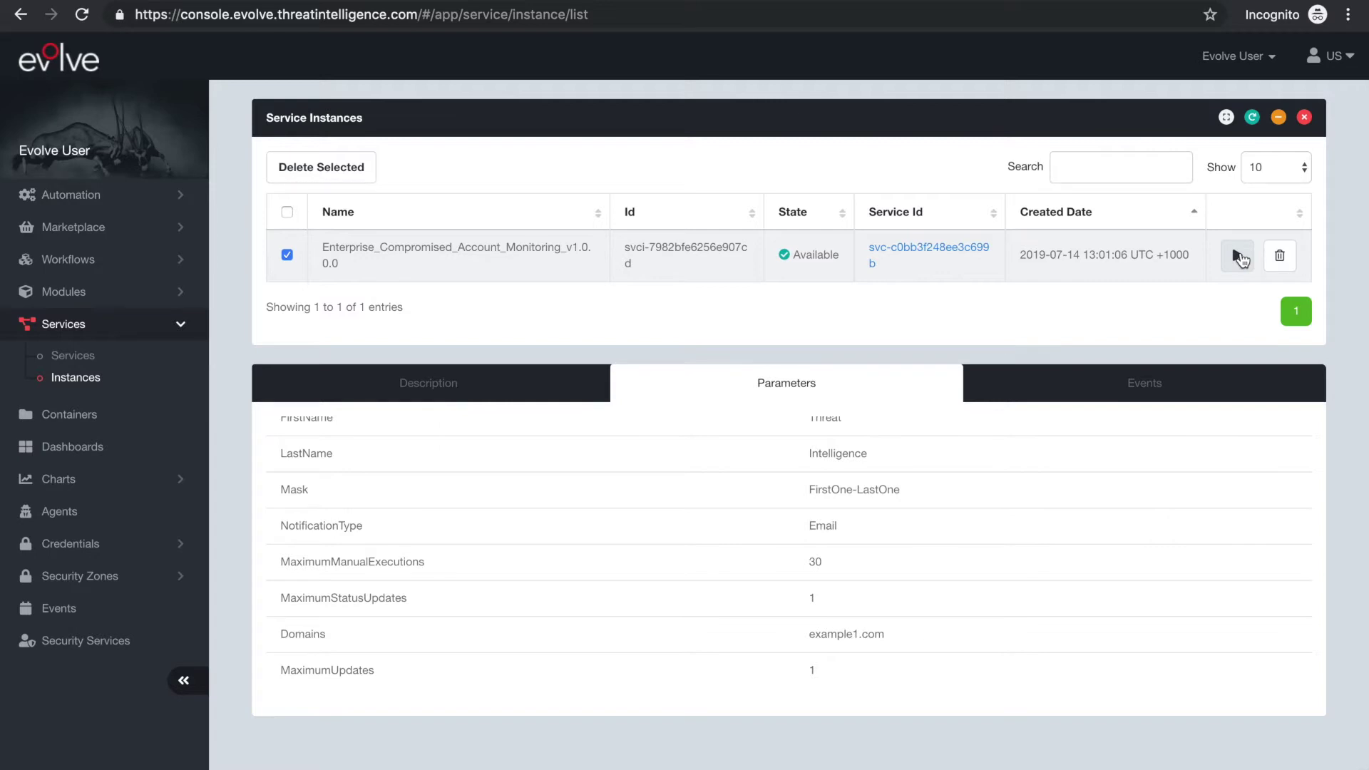
left_click(1238, 257)
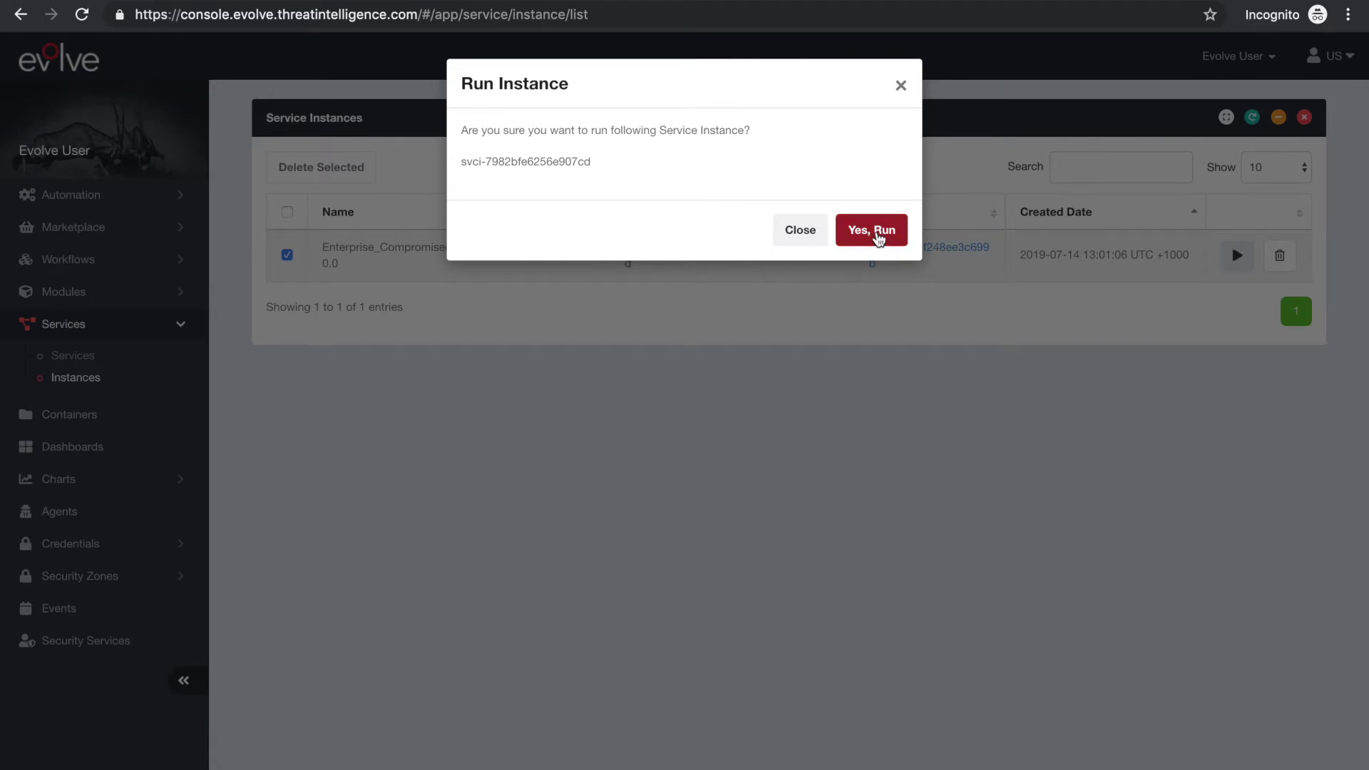
Confirm Yes, Run so the instance produces the Compromise Account Search breach report.
left_click(875, 233)
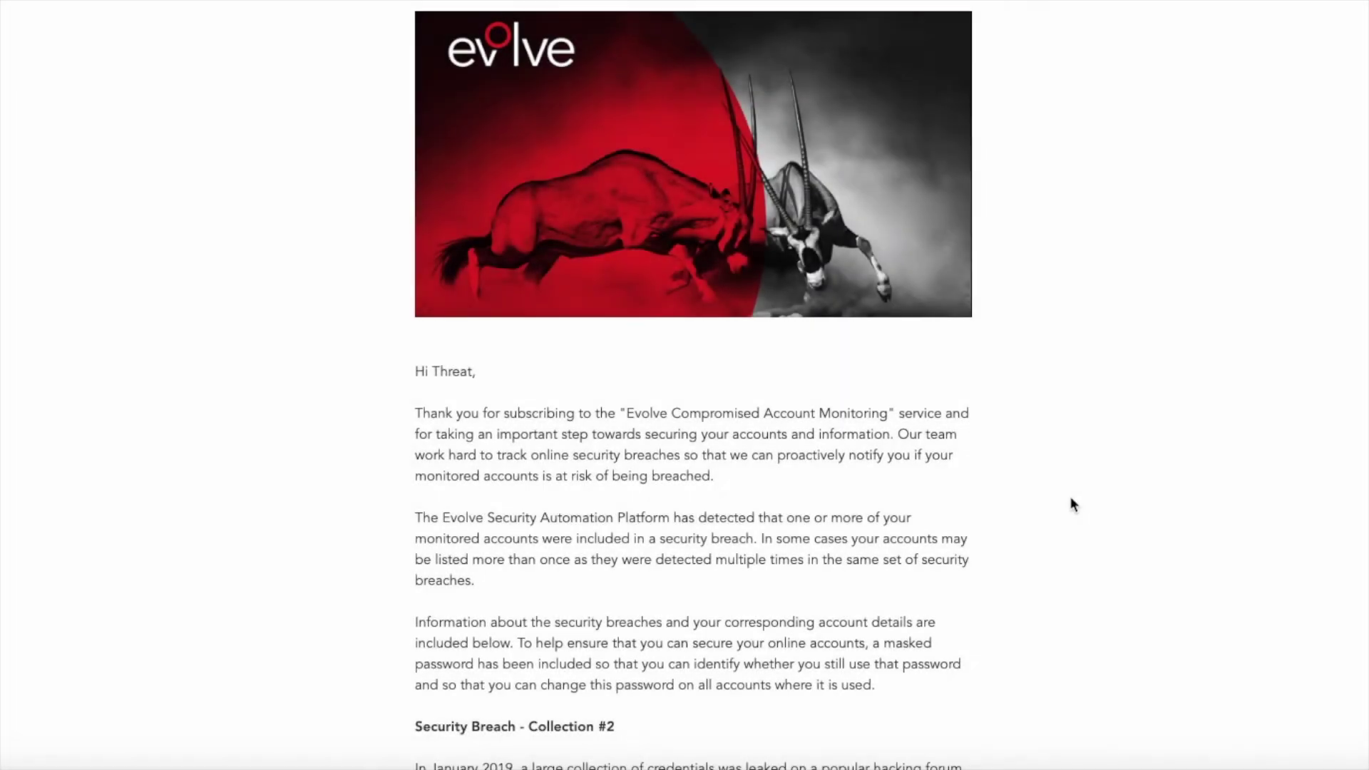
scroll(1071, 497, "down", 4)
scroll(1067, 500, "down", 5)
scroll(1061, 502, "down", 2)
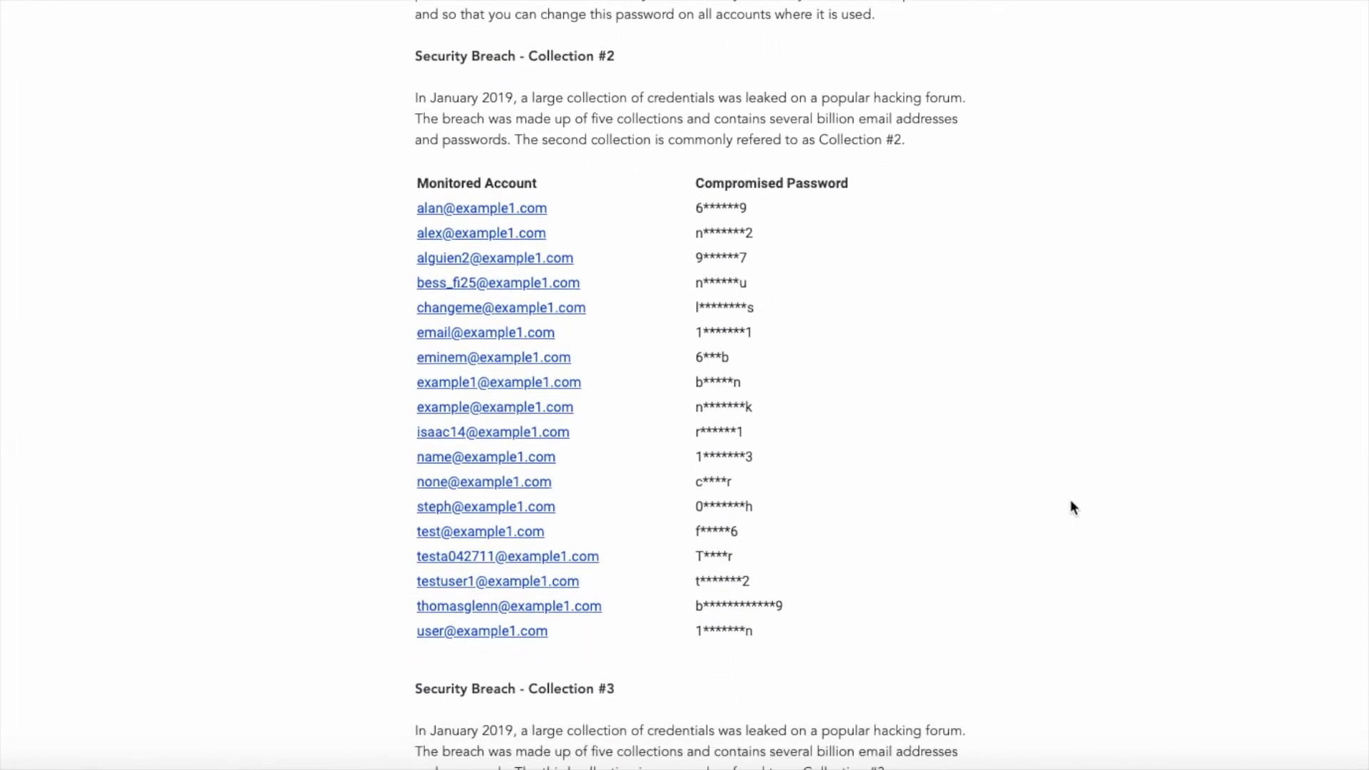
scroll(1071, 499, "up", 1)
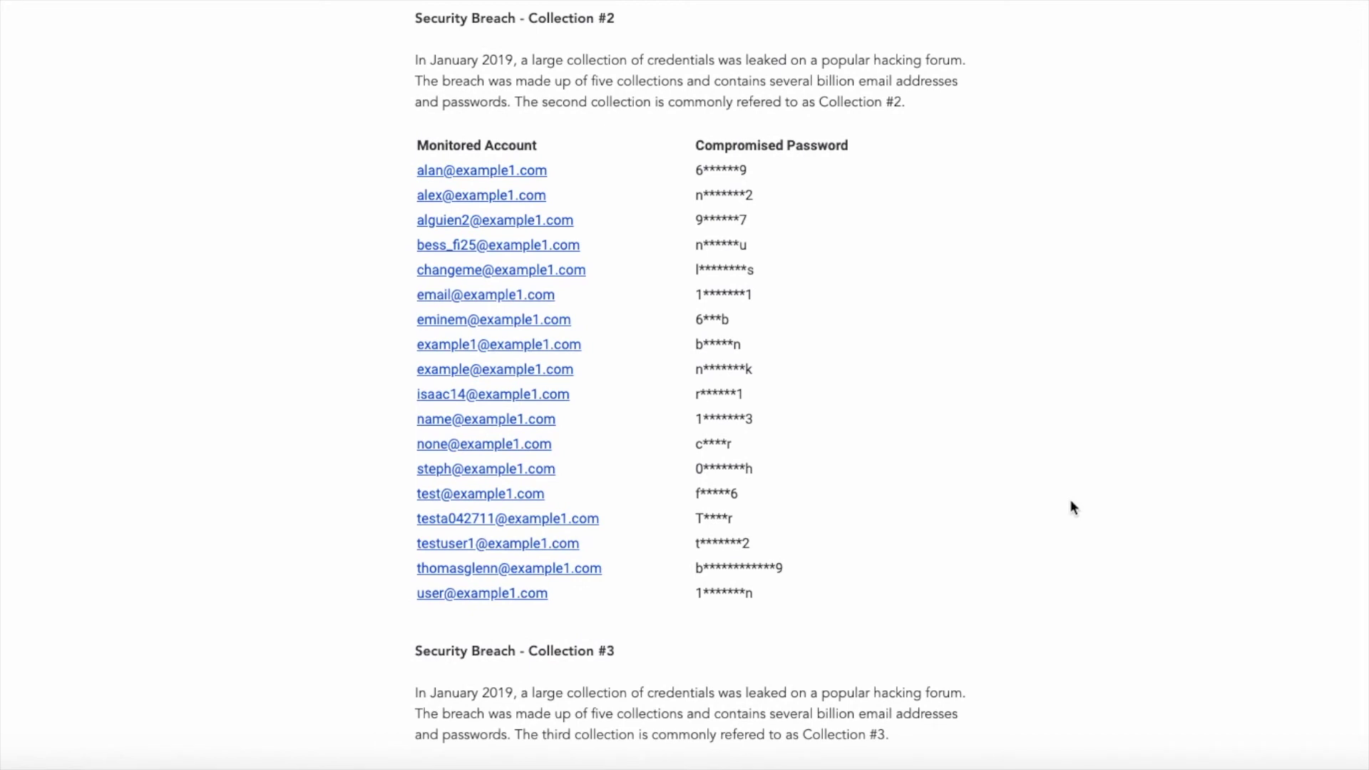
scroll(1070, 508, "down", 1)
scroll(1068, 509, "down", 4)
scroll(1069, 509, "down", 2)
scroll(1067, 509, "down", 2)
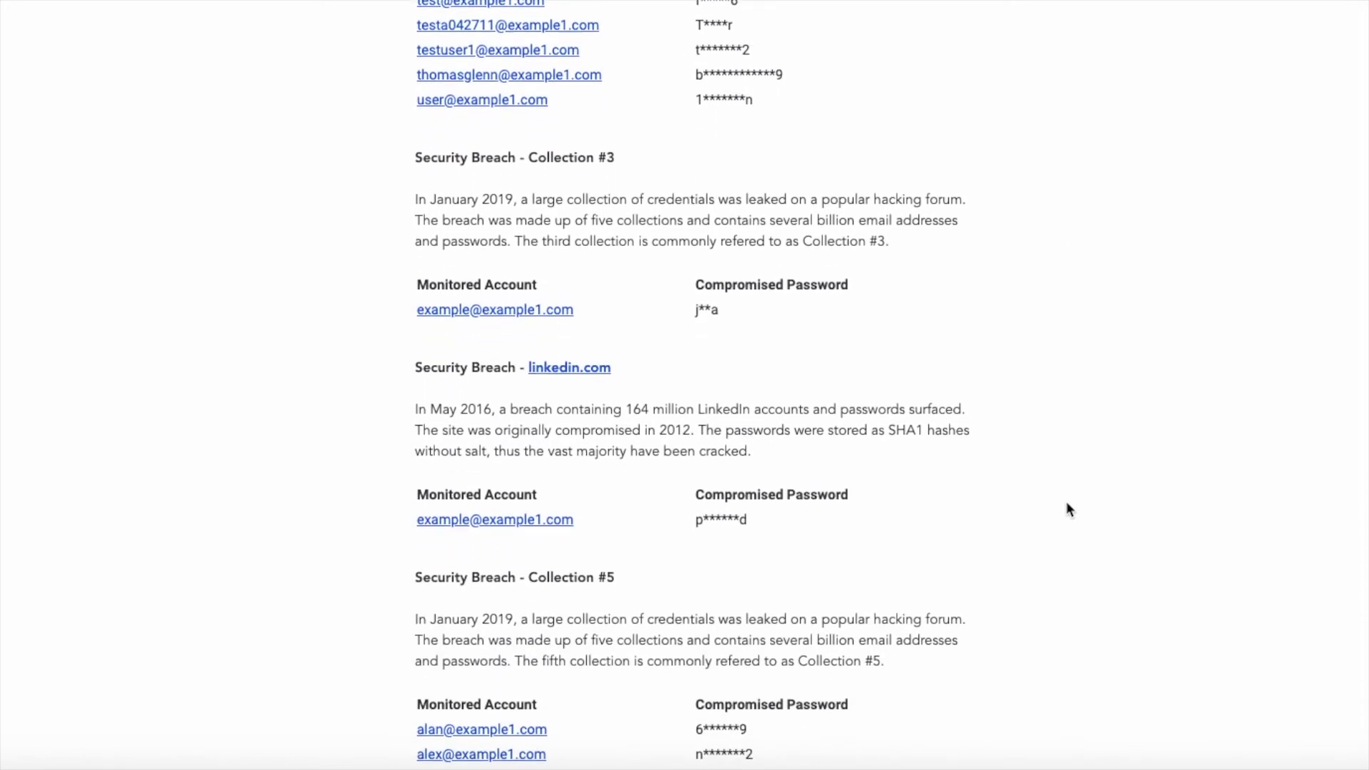
scroll(1066, 501, "down", 2)
scroll(1066, 500, "down", 1)
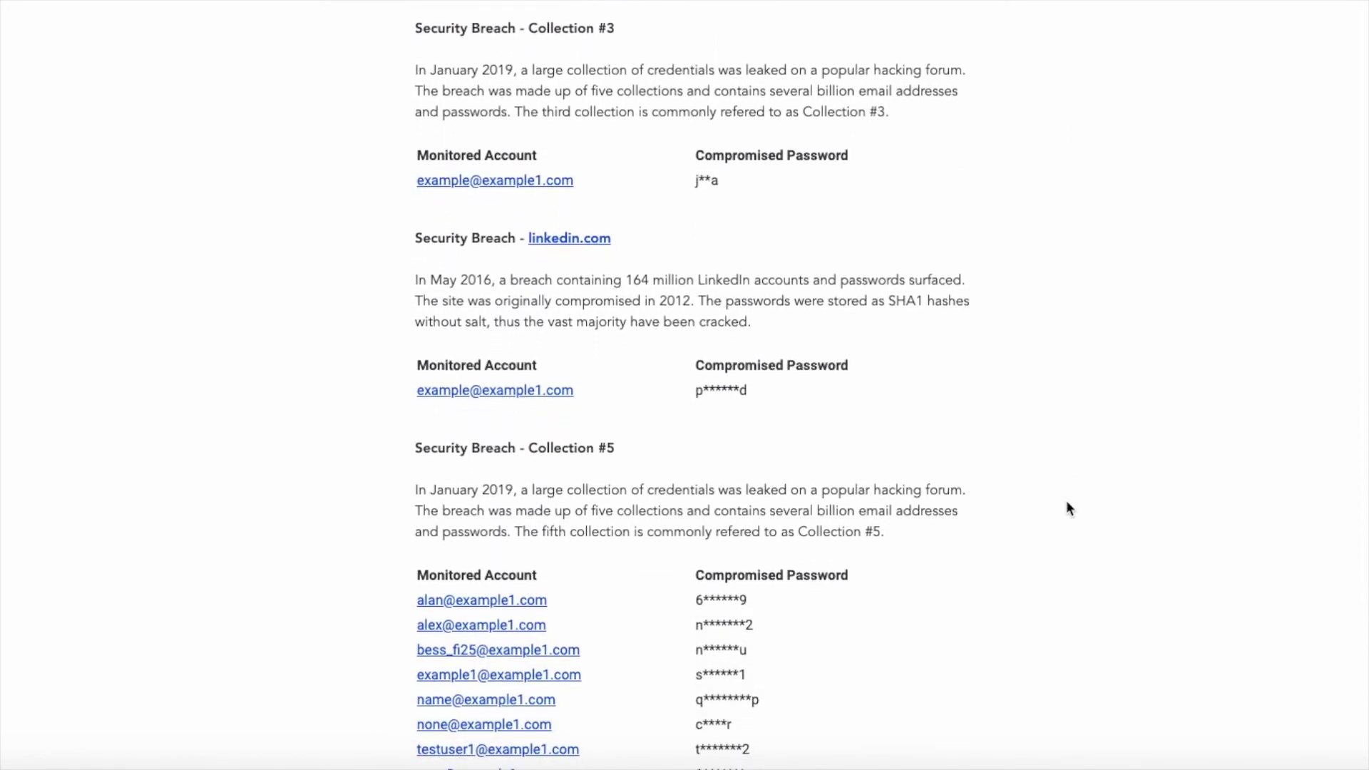